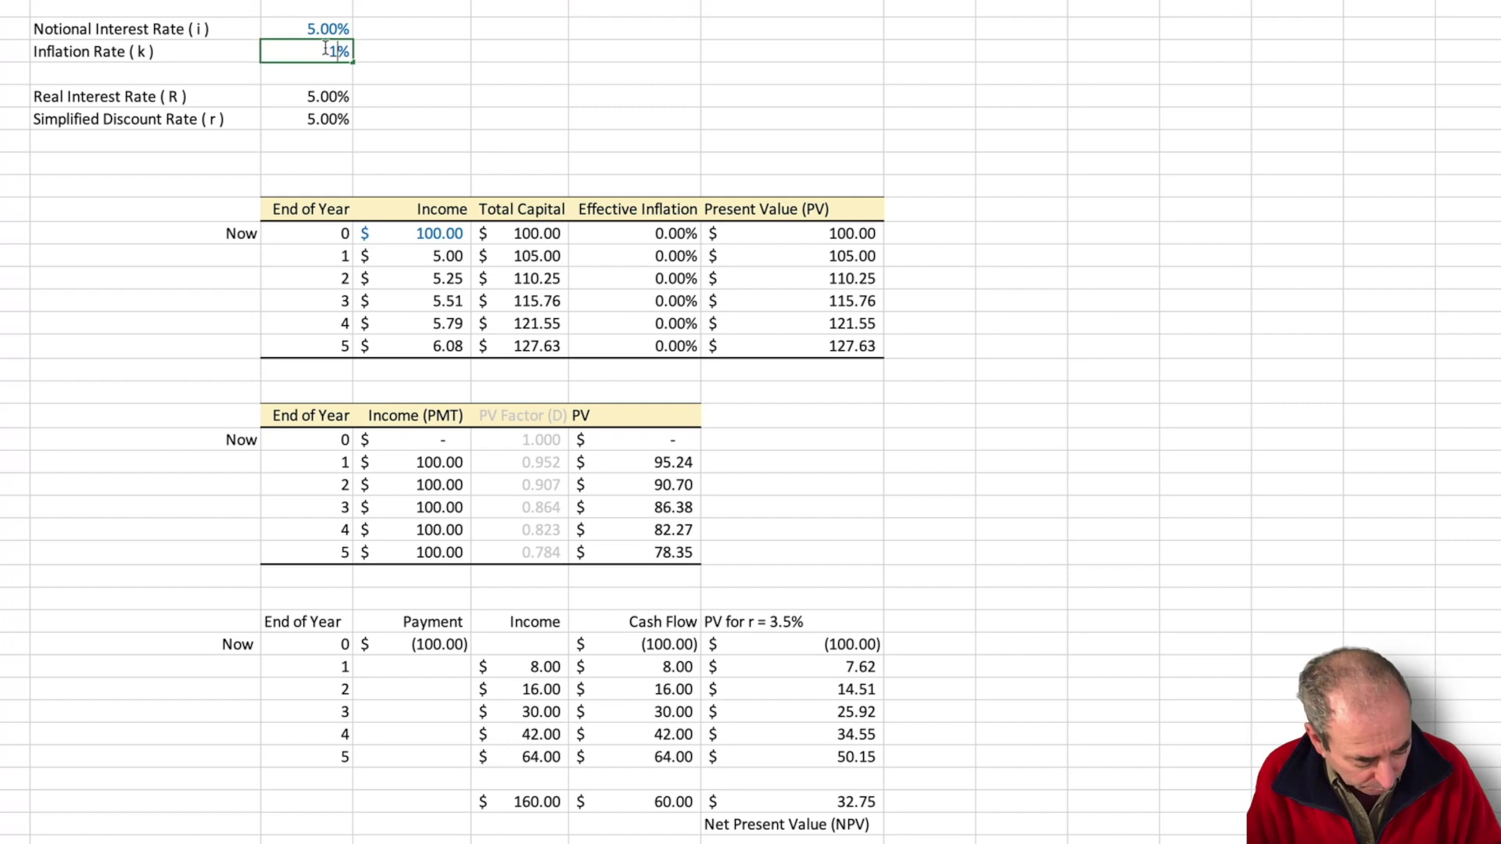
- Set the inflation rate to 1.50% and the notional interest rate to 10%
{"action": "key", "text": "Return"}
{"action": "left_click", "coordinate": [325, 32]}
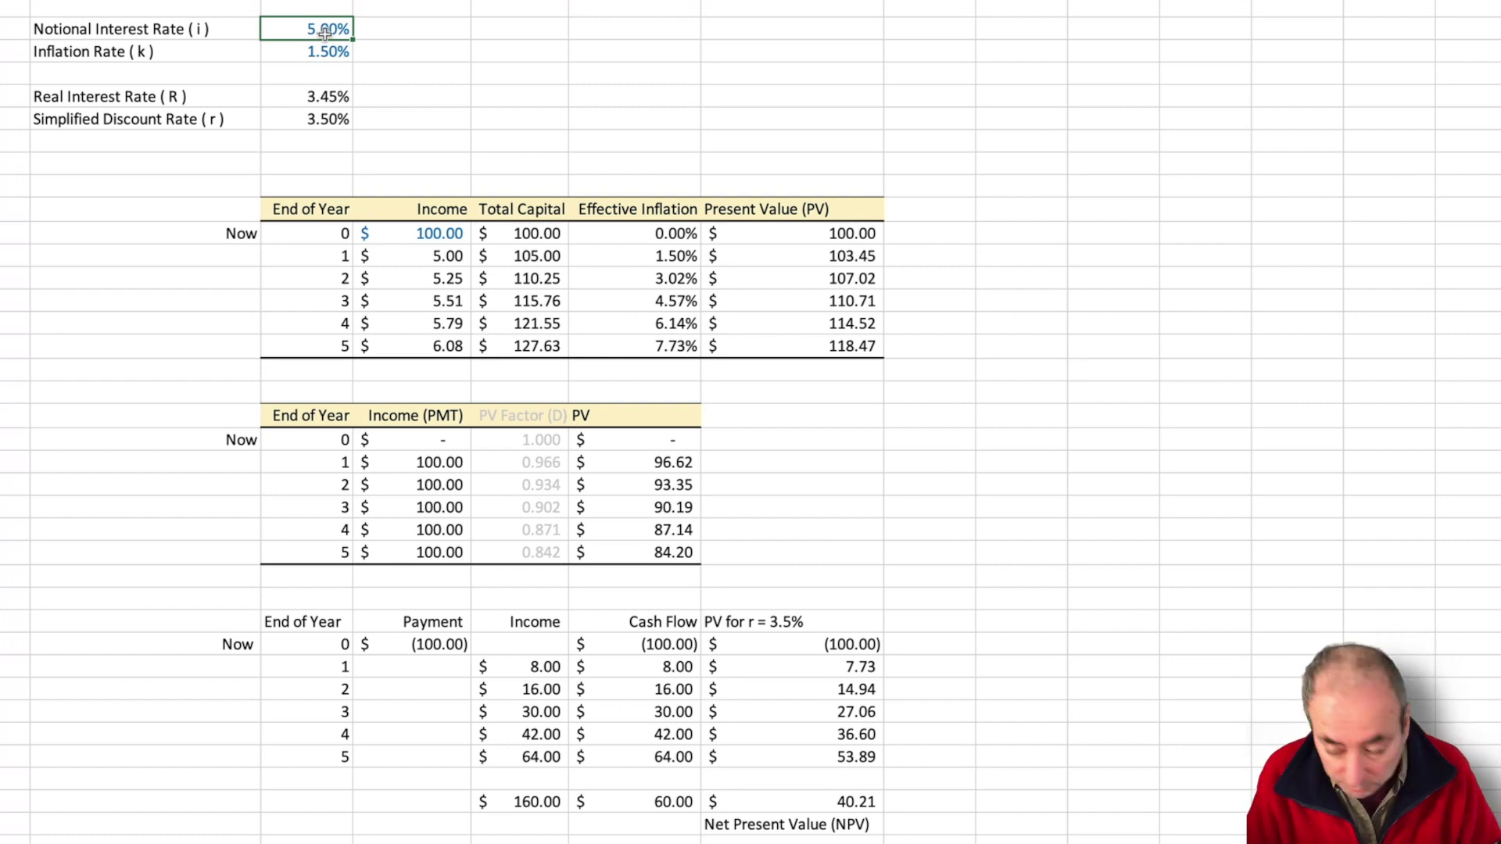
{"action": "type", "text": "10"}
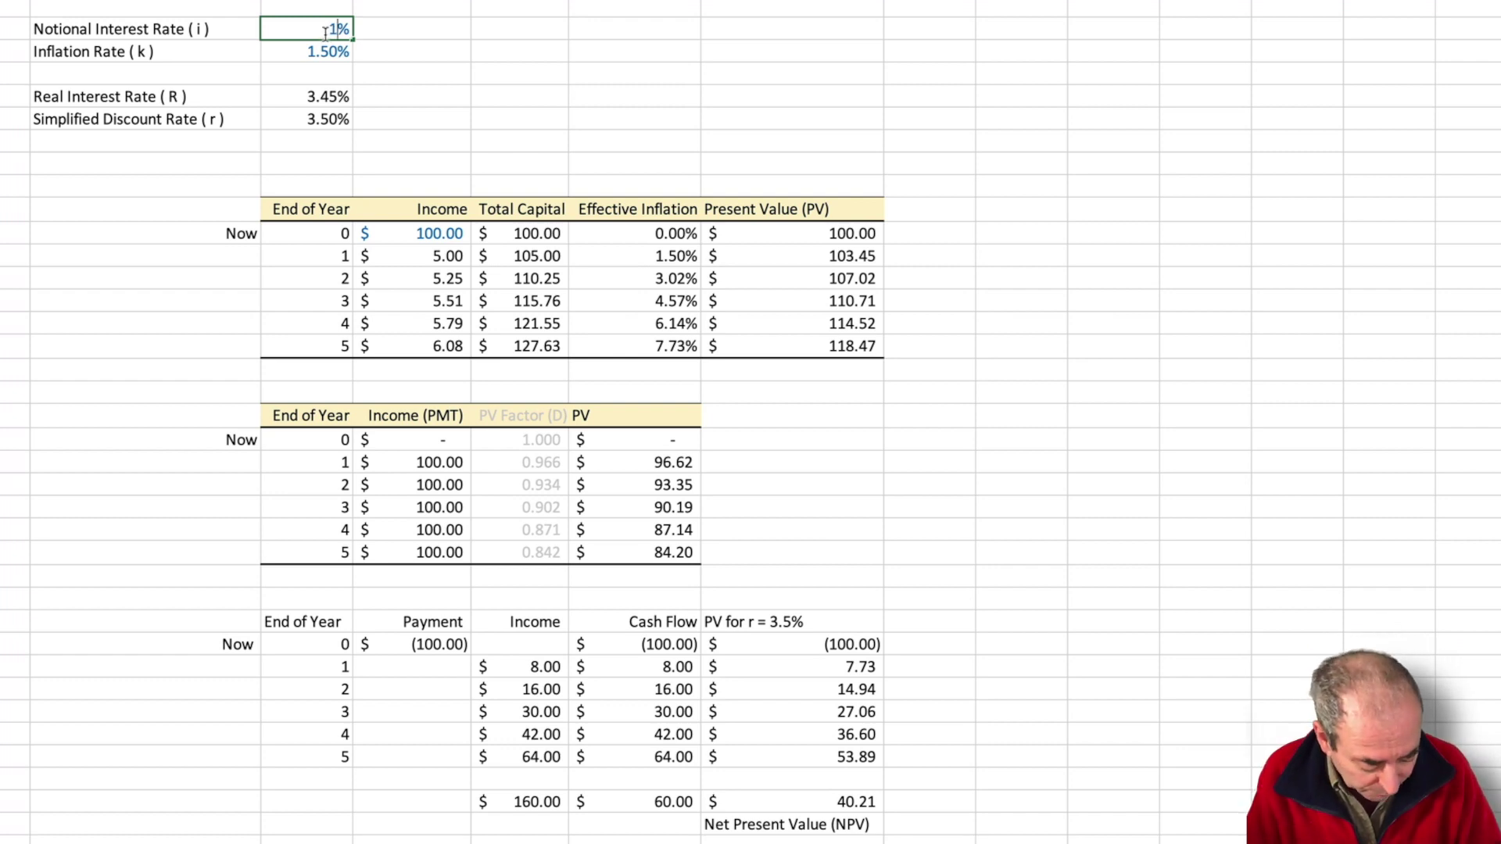
{"action": "key", "text": "Return"}
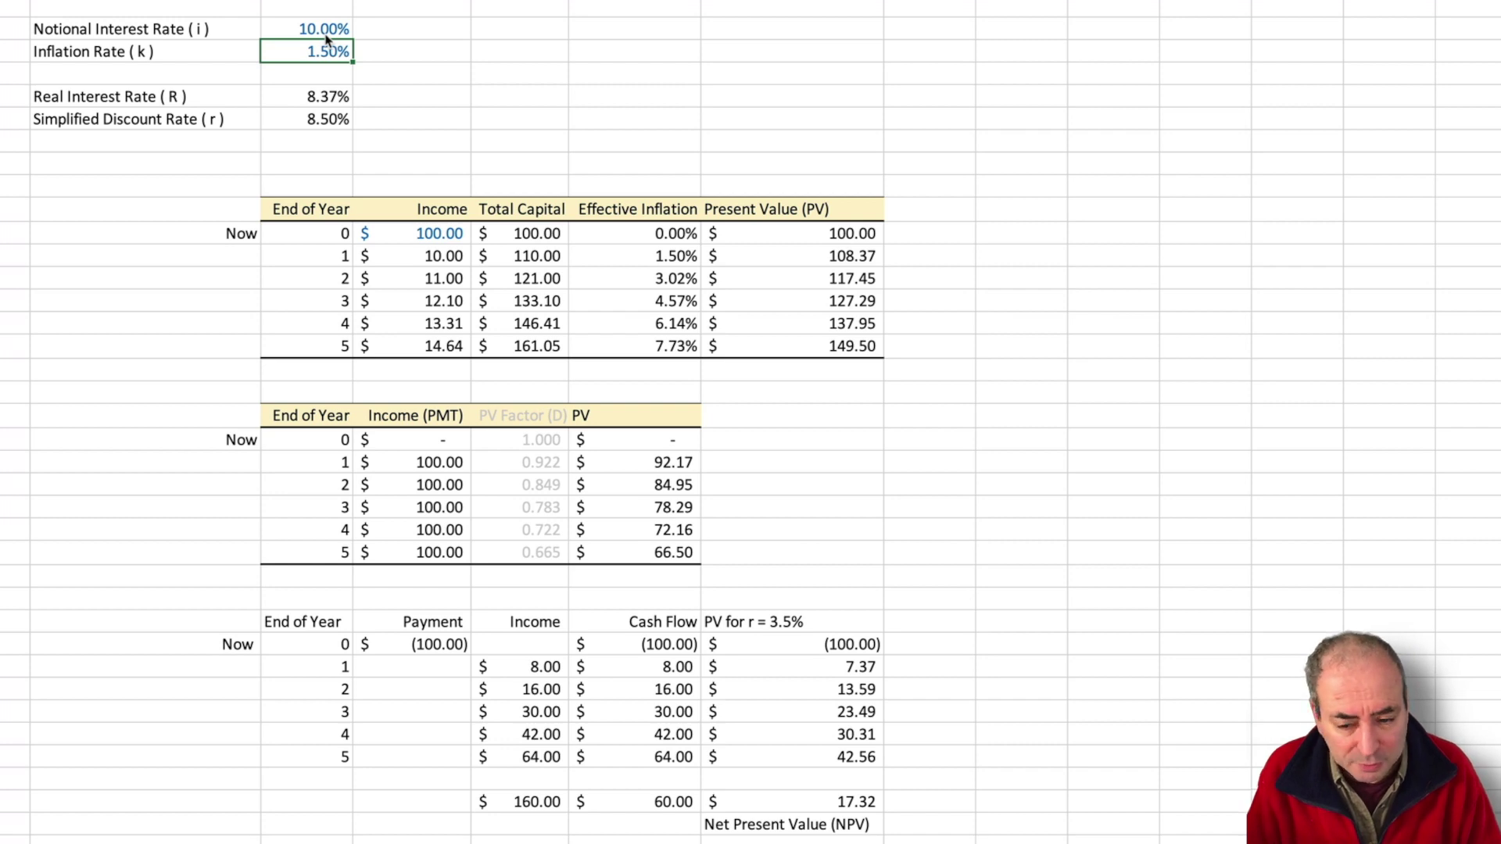
- Change the notional interest rate to 15%
{"action": "left_click", "coordinate": [325, 32]}
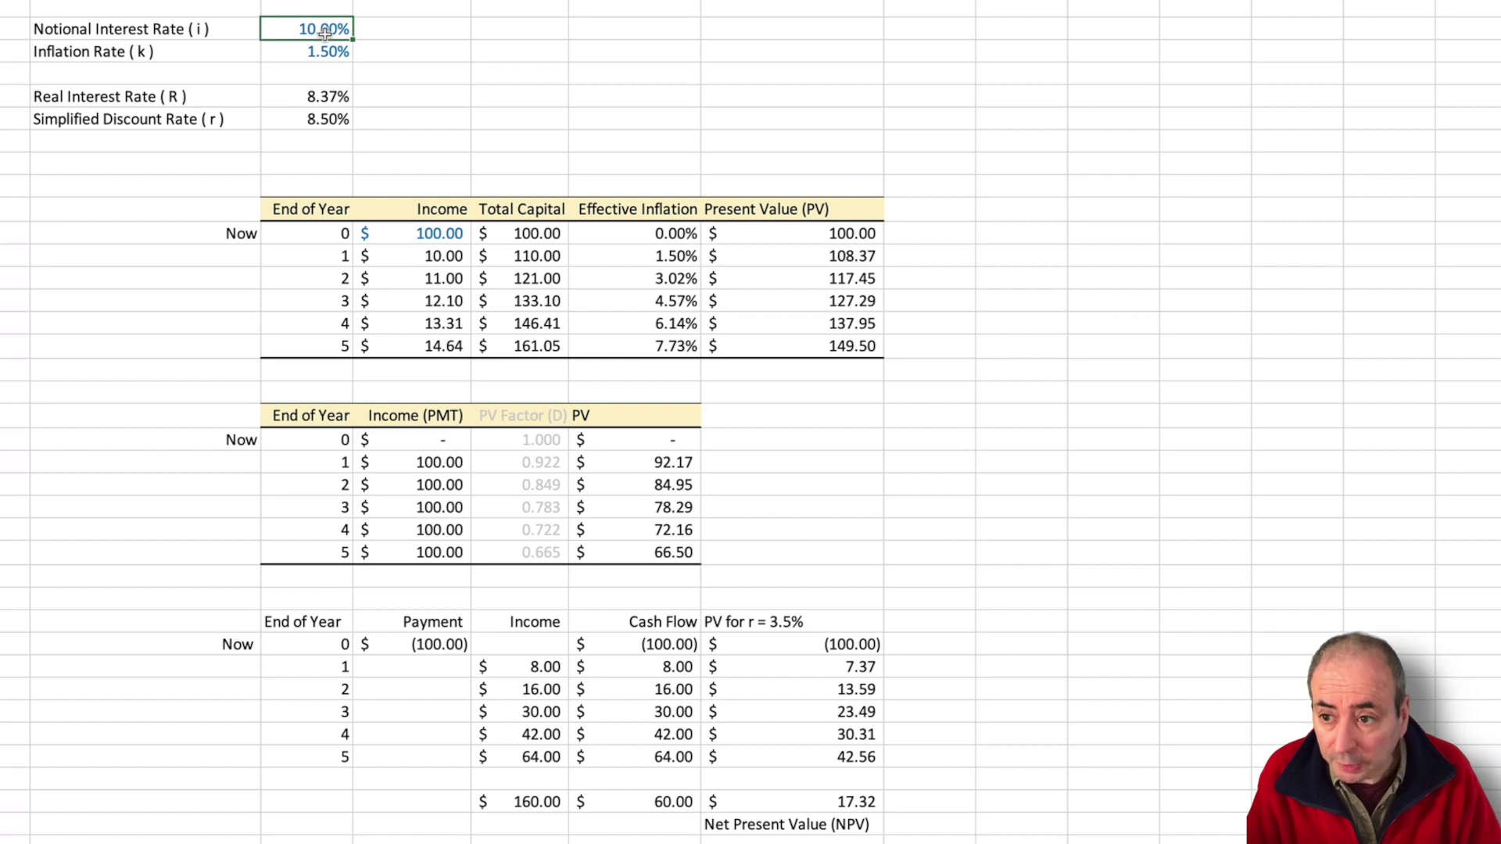
{"action": "type", "text": "5"}
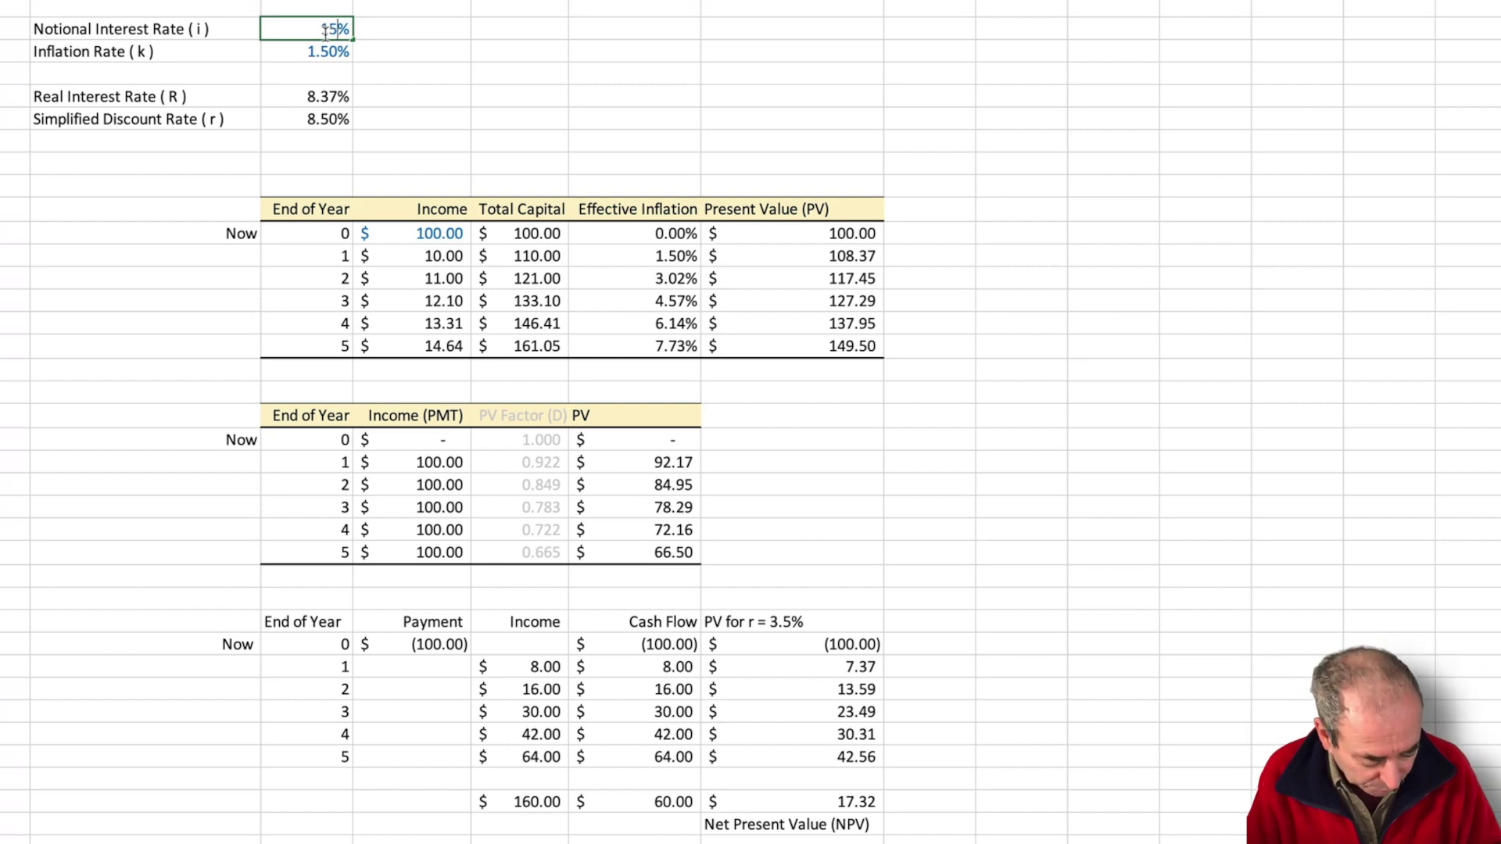
{"action": "key", "text": "Return"}
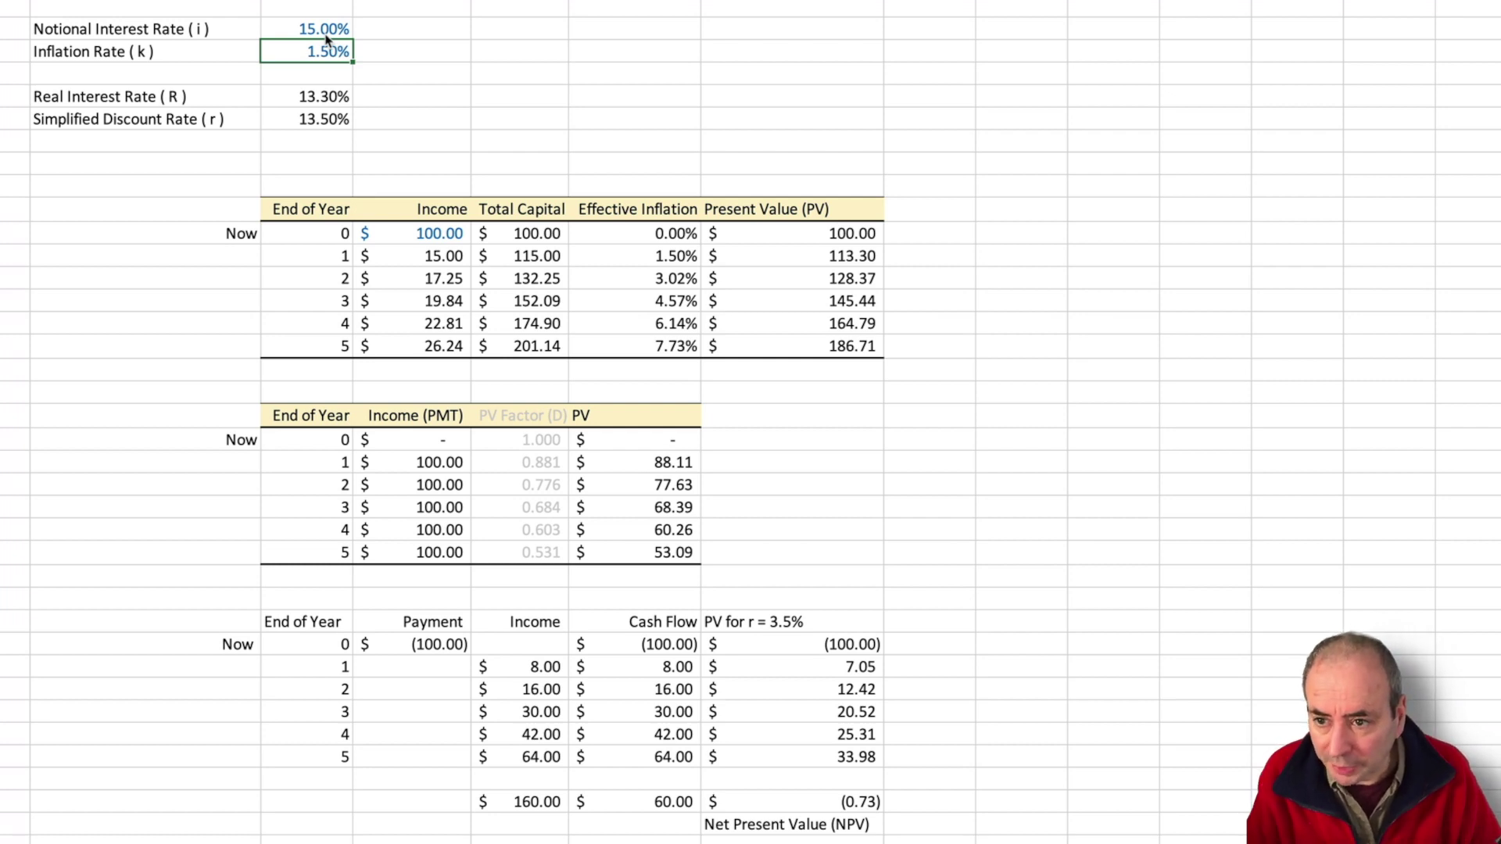
- Restore the notional interest rate to 5%
{"action": "left_click", "coordinate": [326, 30]}
{"action": "type", "text": "5"}
{"action": "key", "text": "Return"}
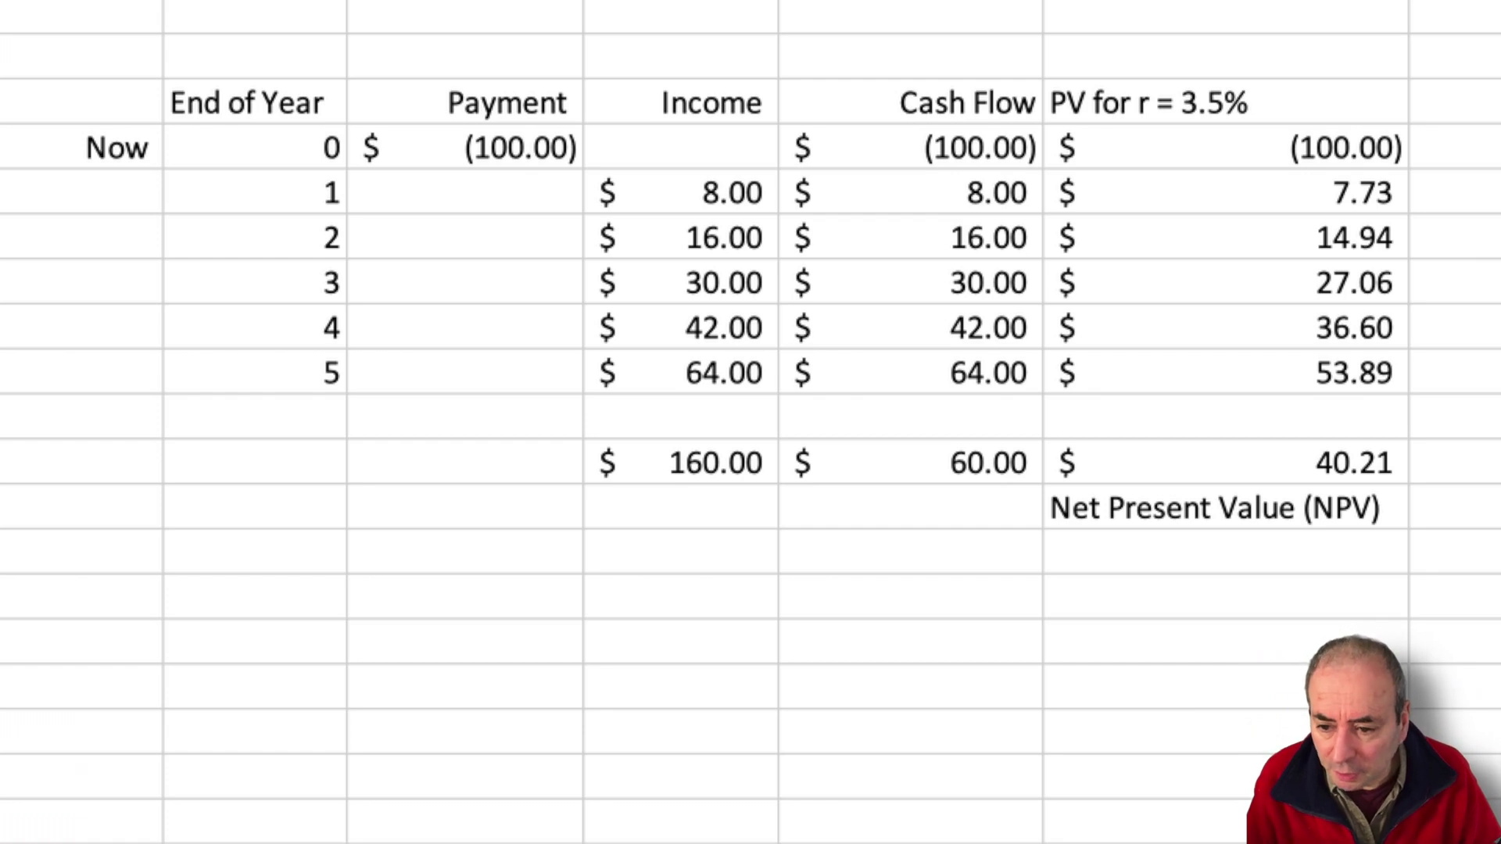
- Change the year 0 payment in the cash flow table to -1000
{"action": "left_click", "coordinate": [486, 160]}
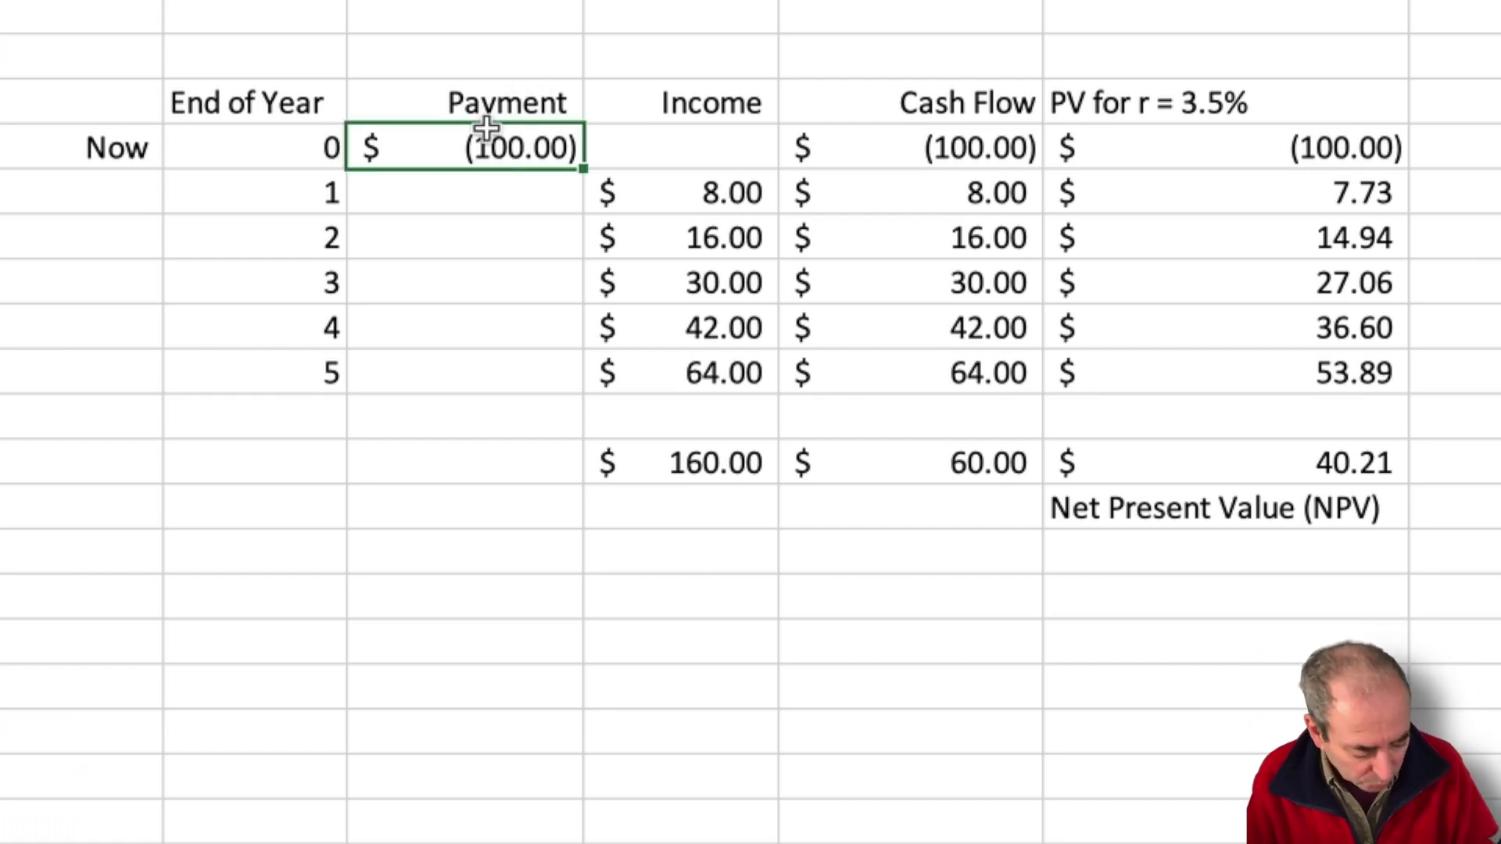
{"action": "key", "text": "BackSpace"}
{"action": "type", "text": "-"}
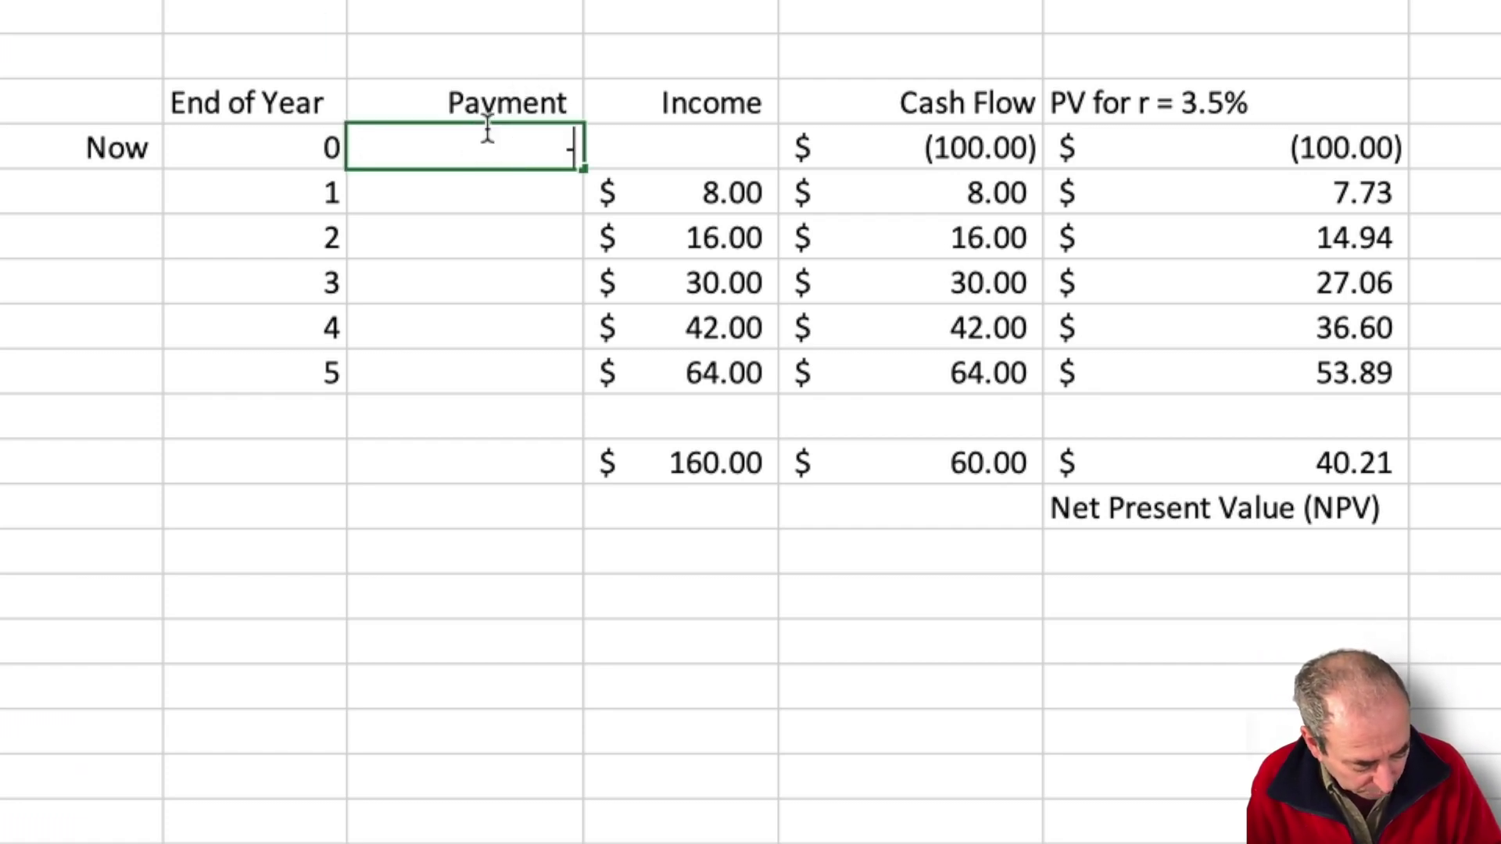
{"action": "type", "text": "1000"}
{"action": "key", "text": "Return"}
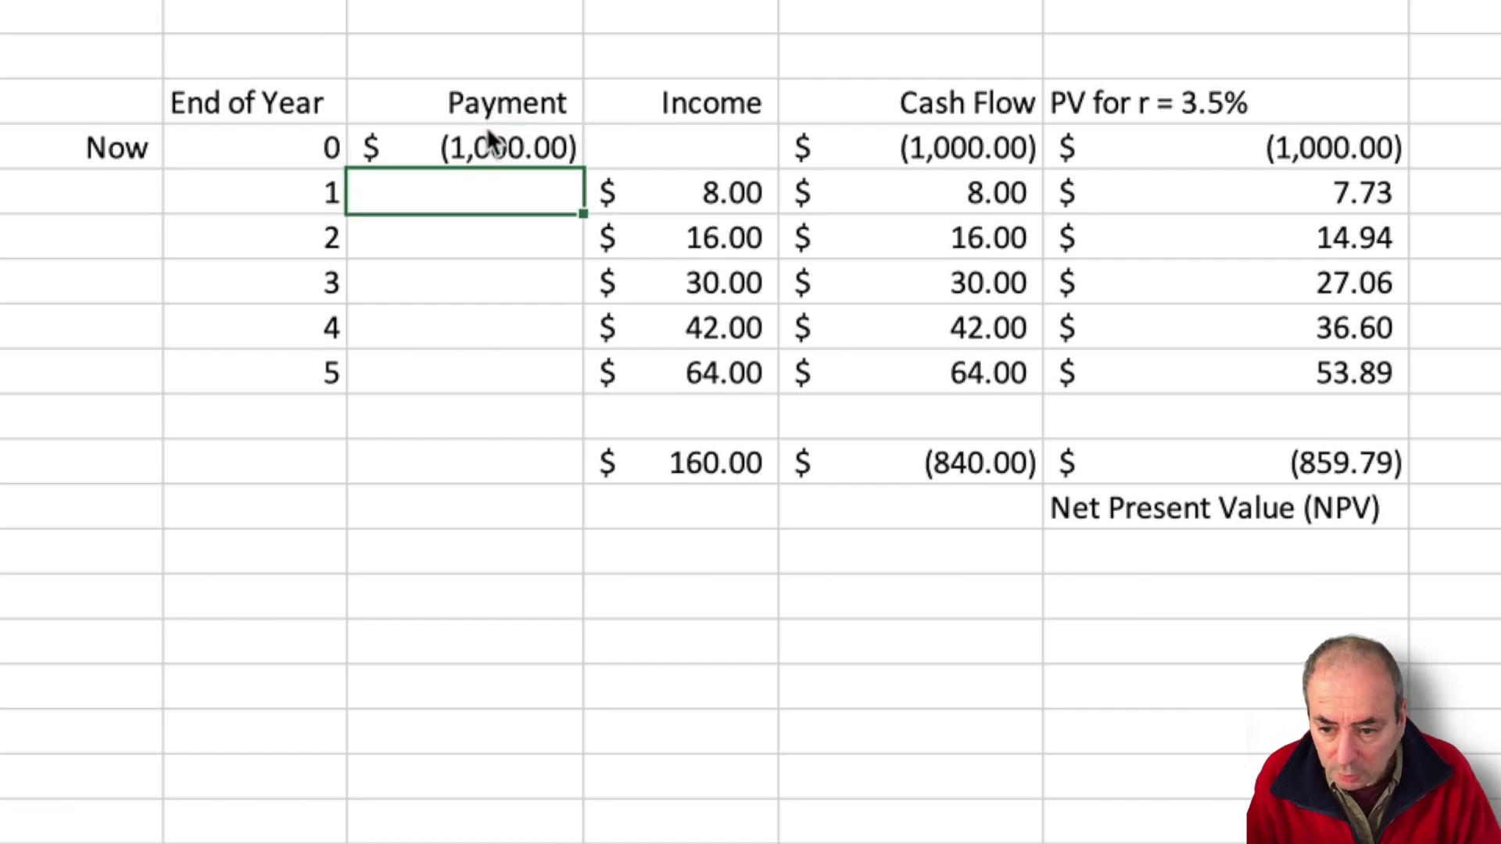
- Set the year 0 payment back to -100
{"action": "left_click", "coordinate": [486, 129]}
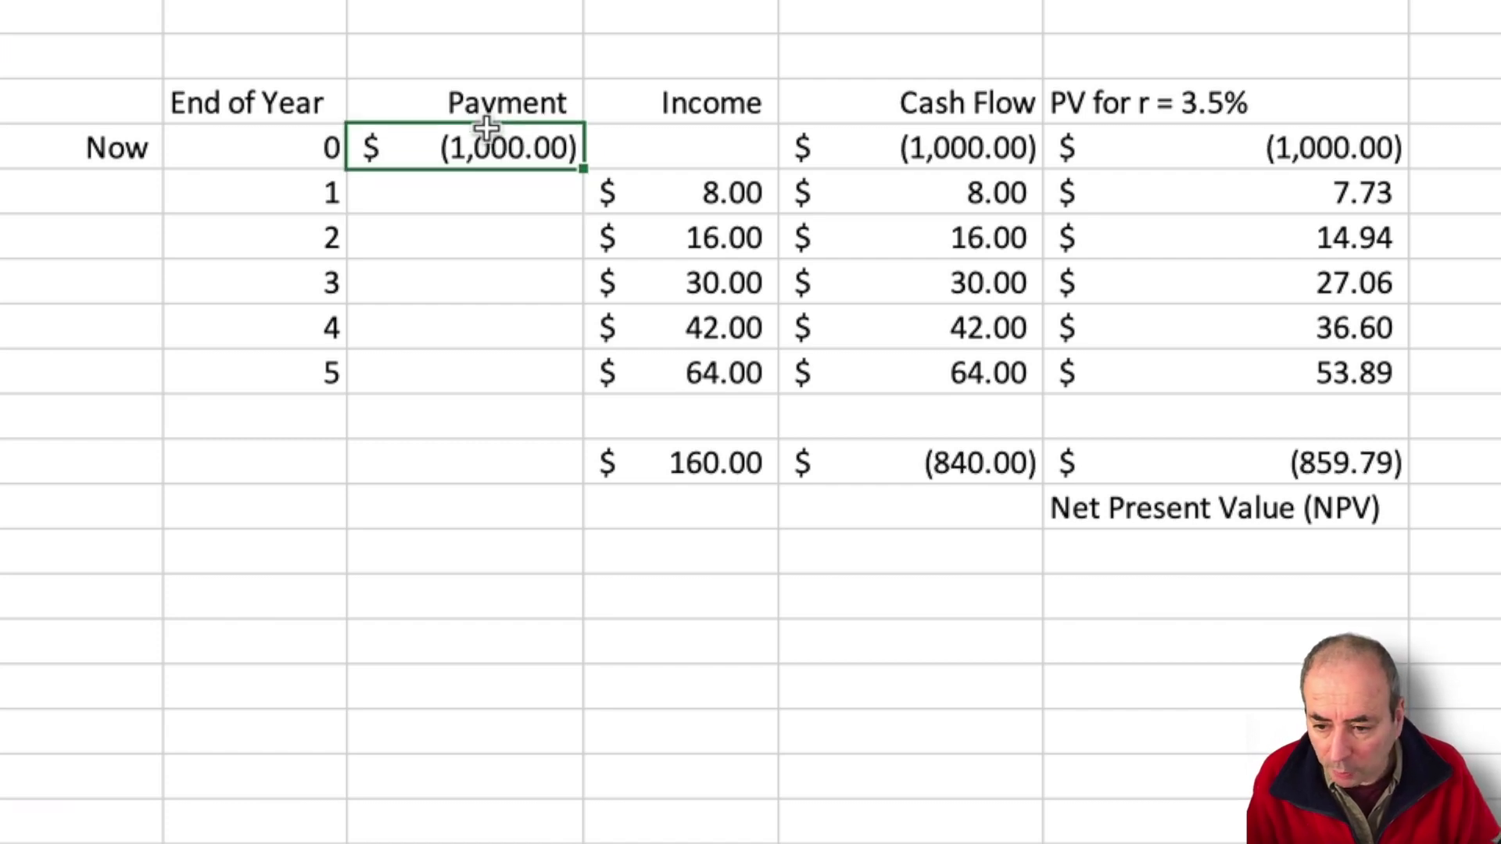
{"action": "type", "text": "-100"}
{"action": "key", "text": "Return"}
- Change the year 0 payment in the cash flow table to -130
{"action": "left_click", "coordinate": [510, 152]}
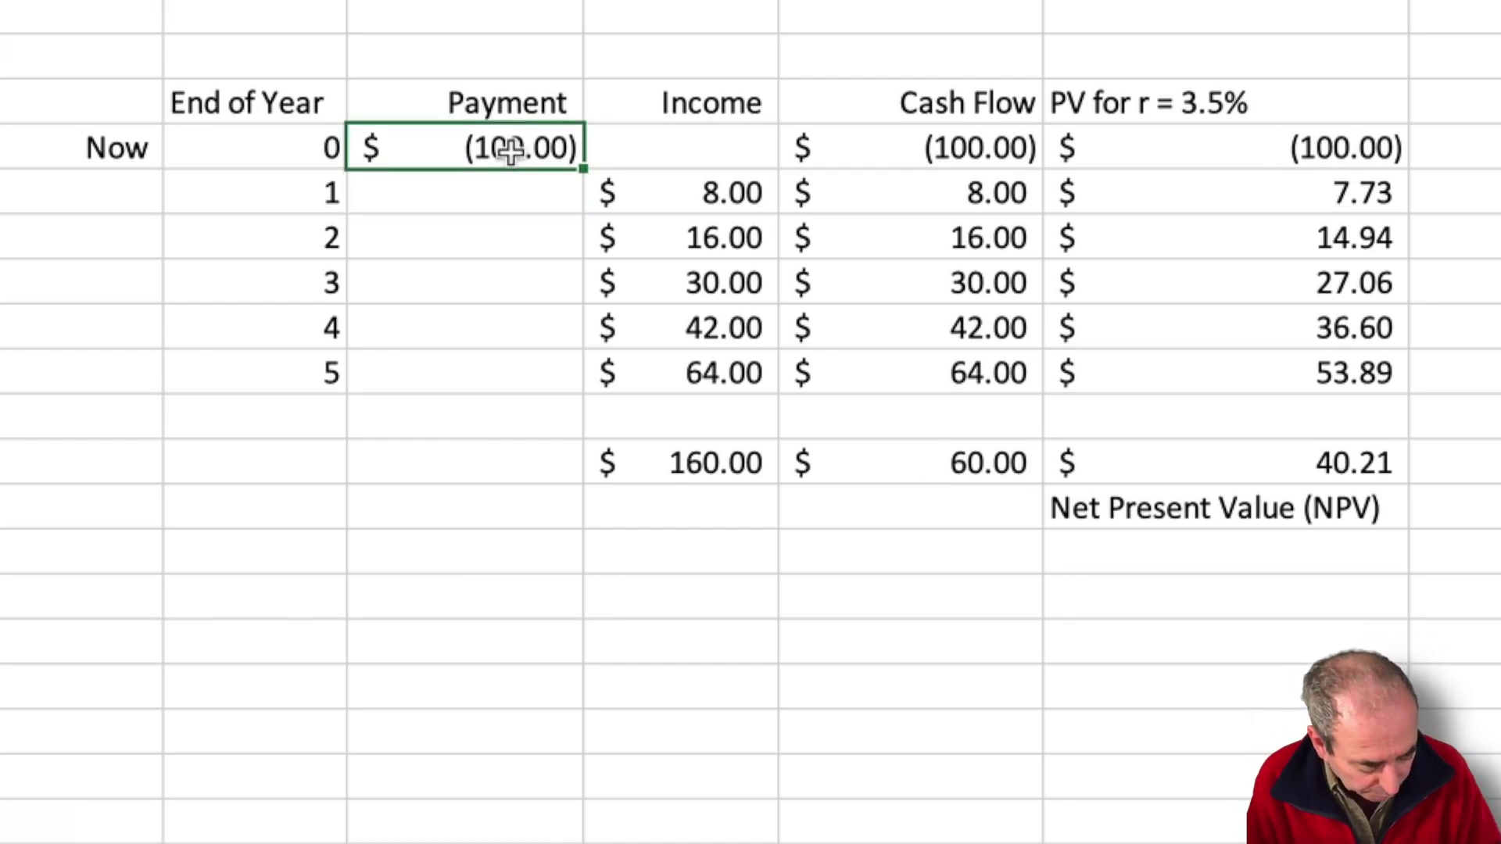
{"action": "key", "text": "BackSpace"}
{"action": "type", "text": "-1"}
{"action": "type", "text": "30"}
{"action": "key", "text": "Return"}
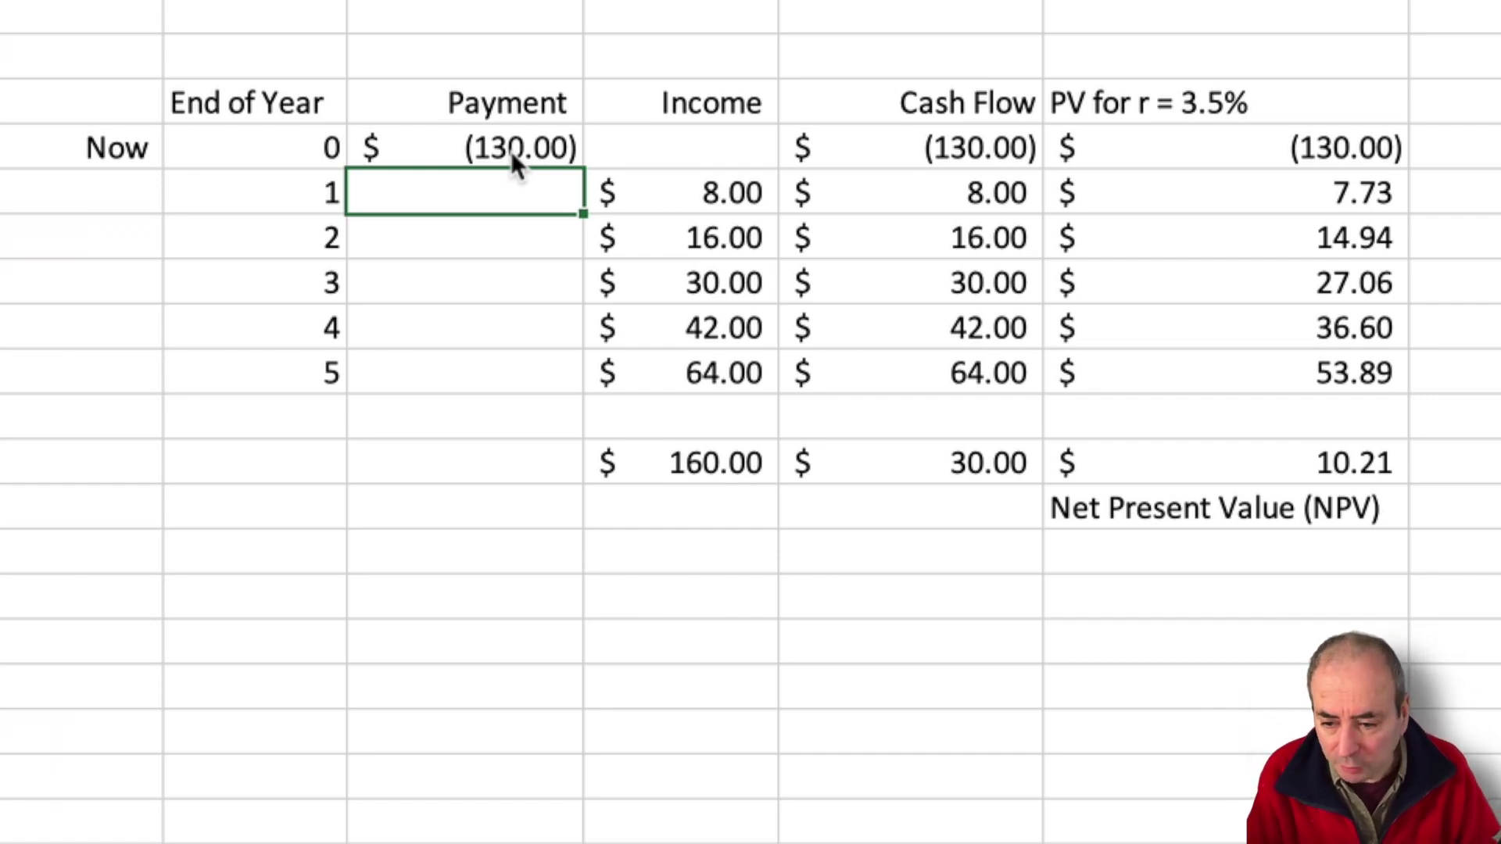
- Enter 100 as the year 0 payment in the cash flow table
{"action": "left_click", "coordinate": [510, 152]}
{"action": "type", "text": "100"}
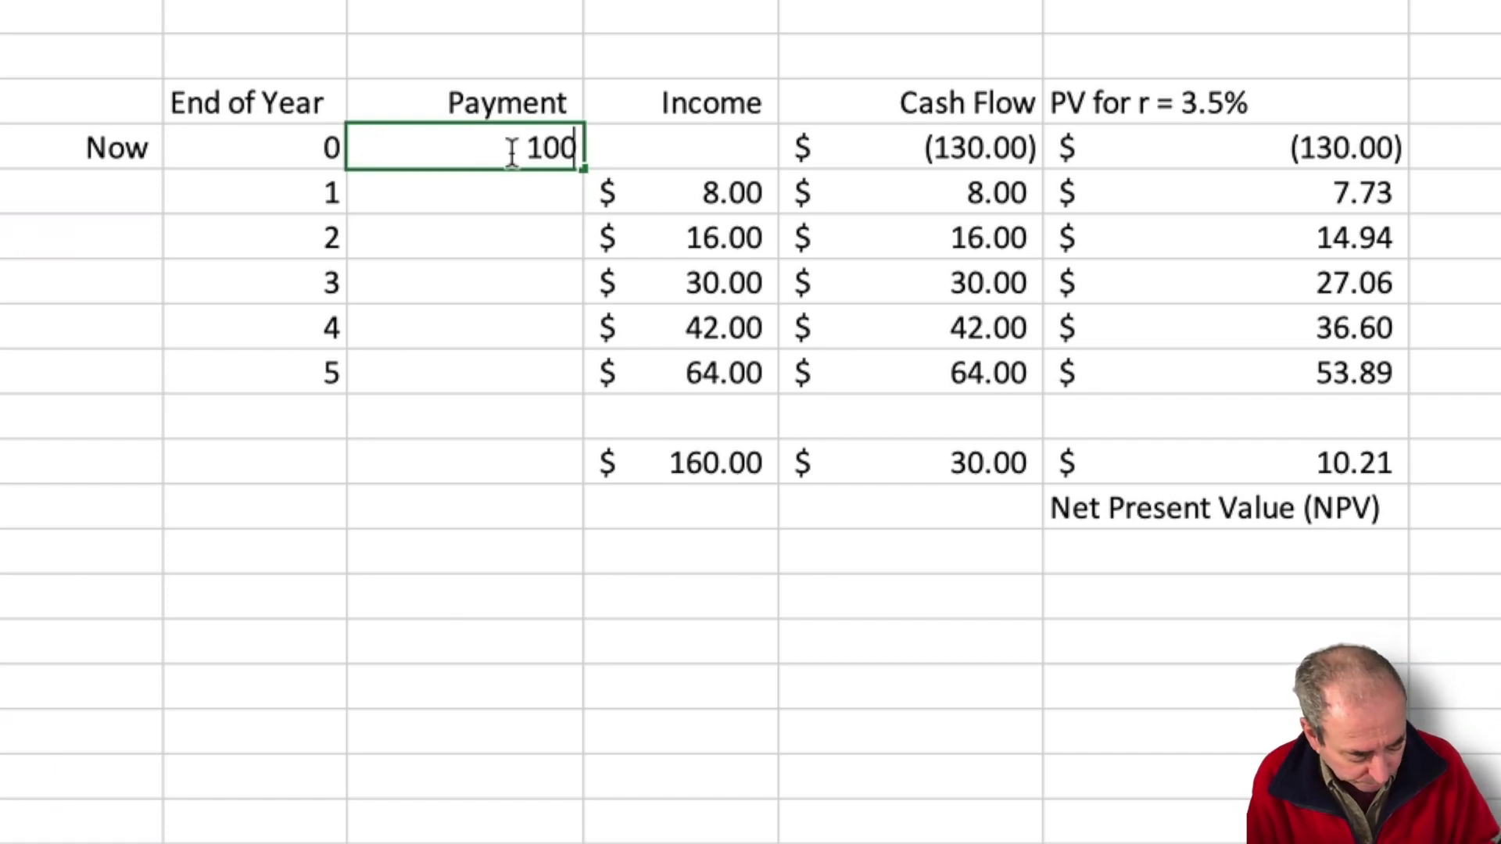
{"action": "key", "text": "Return"}
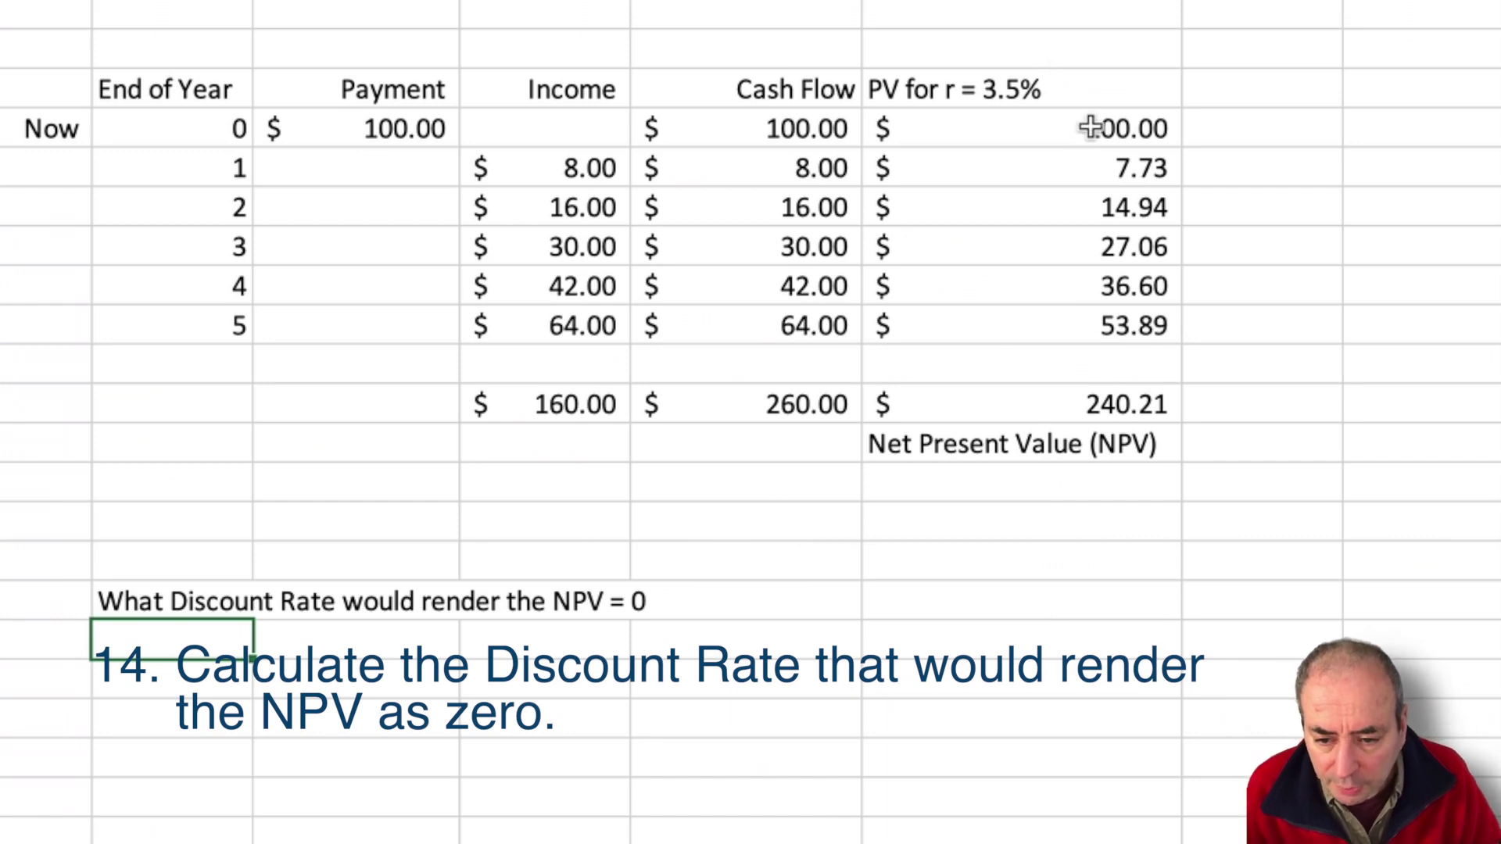
- Add the column heading "PV for other r" beside the "PV for r = 3.5%" heading
{"action": "left_click", "coordinate": [1308, 84]}
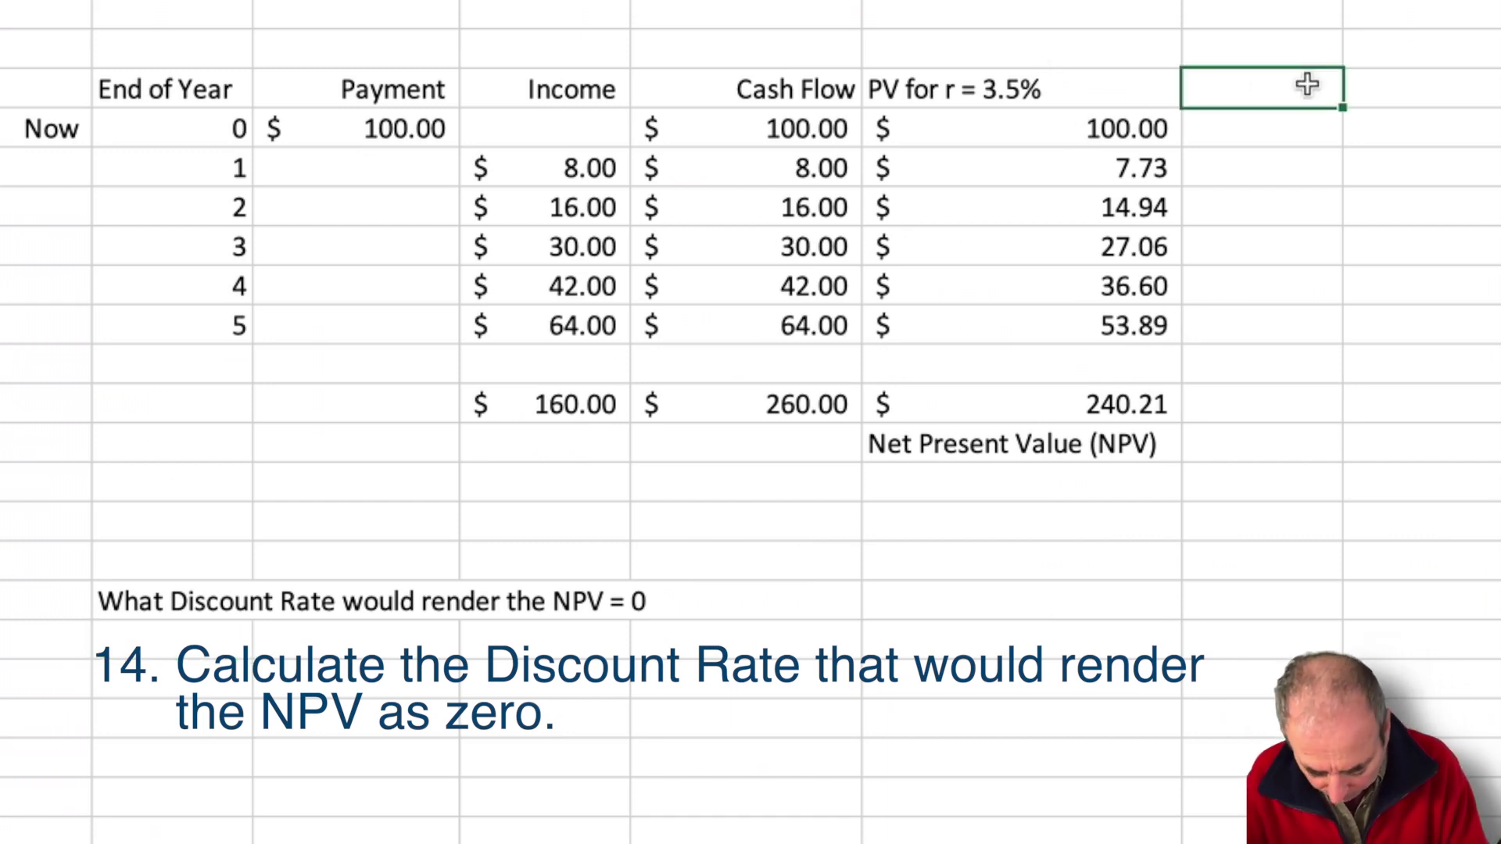
{"action": "type", "text": "PV for other "}
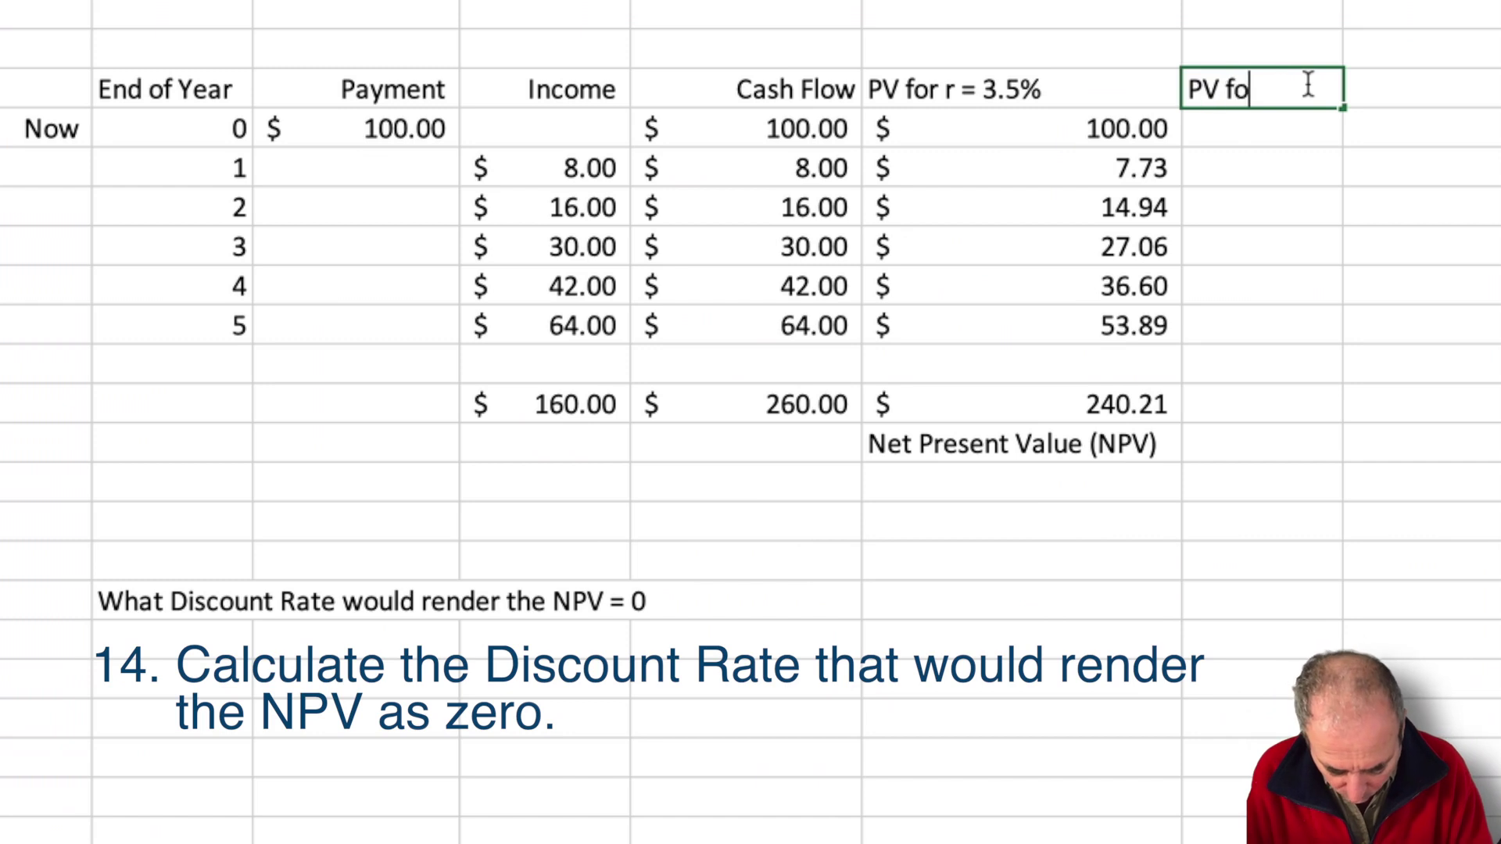
{"action": "type", "text": "r"}
- Try to copy the year 0 present value formula across into the "PV for other r" column
{"action": "left_click", "coordinate": [1153, 126]}
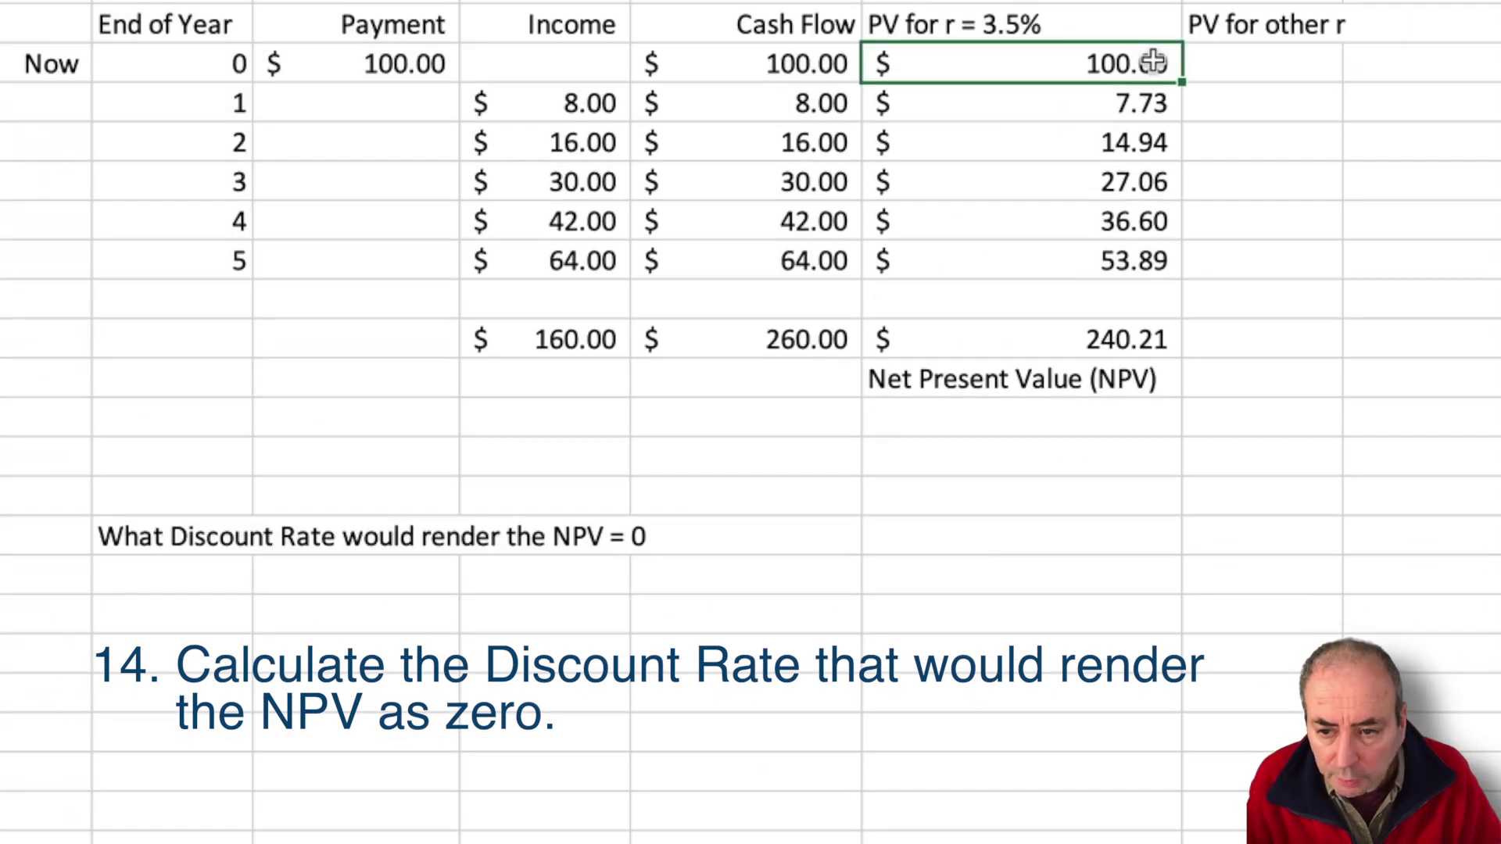
{"action": "left_click_drag", "start_coordinate": [1182, 81], "coordinate": [1279, 77]}
{"action": "left_click", "coordinate": [1330, 94]}
{"action": "left_click", "coordinate": [1308, 67]}
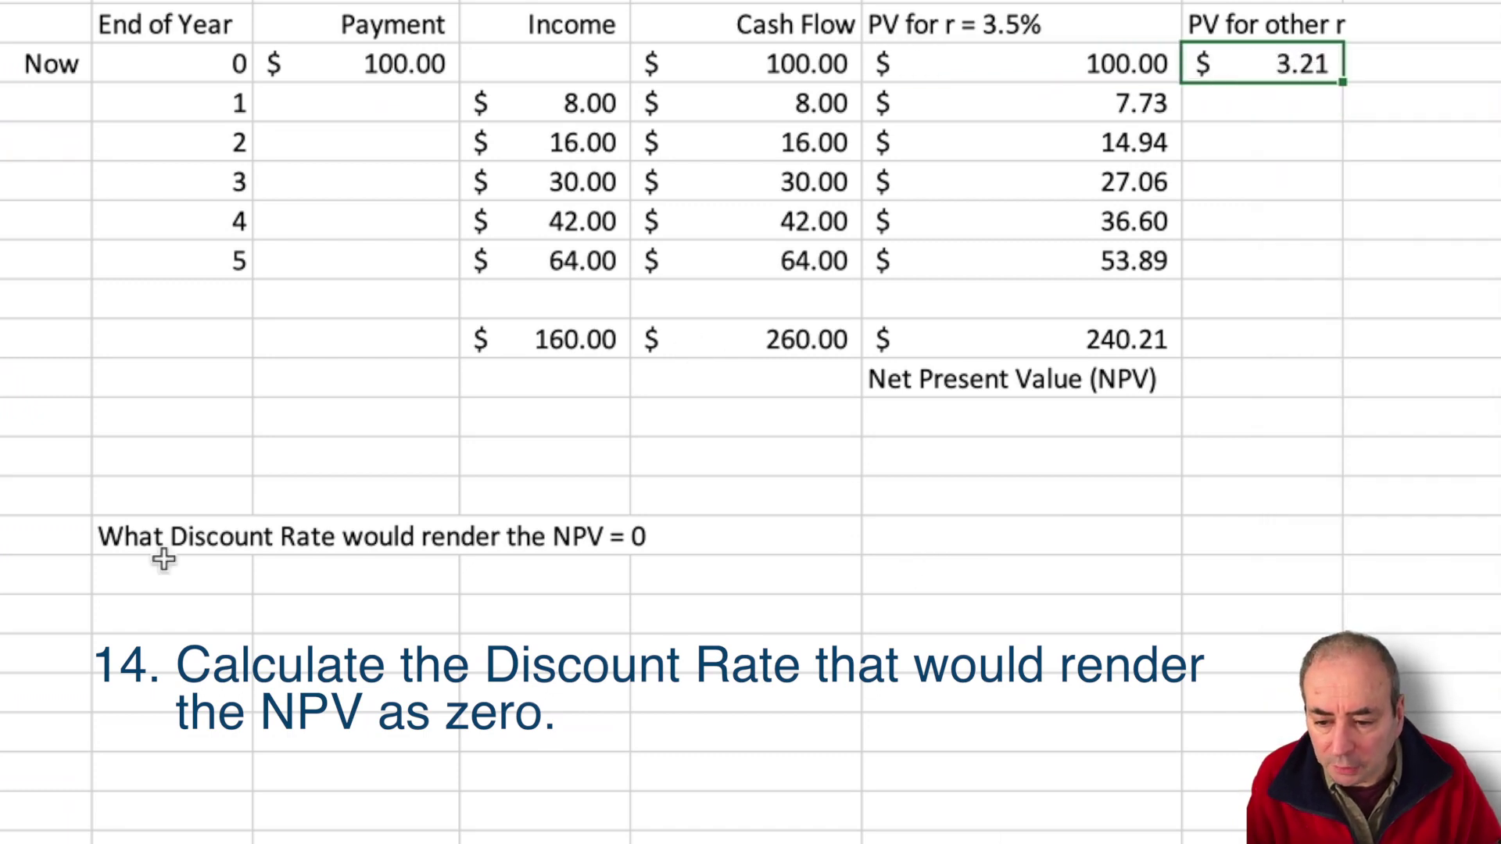
- Add a "Test r" label below the discount rate question and enter 3.5% in the cell beside it
{"action": "left_click", "coordinate": [196, 631]}
{"action": "type", "text": "Test r"}
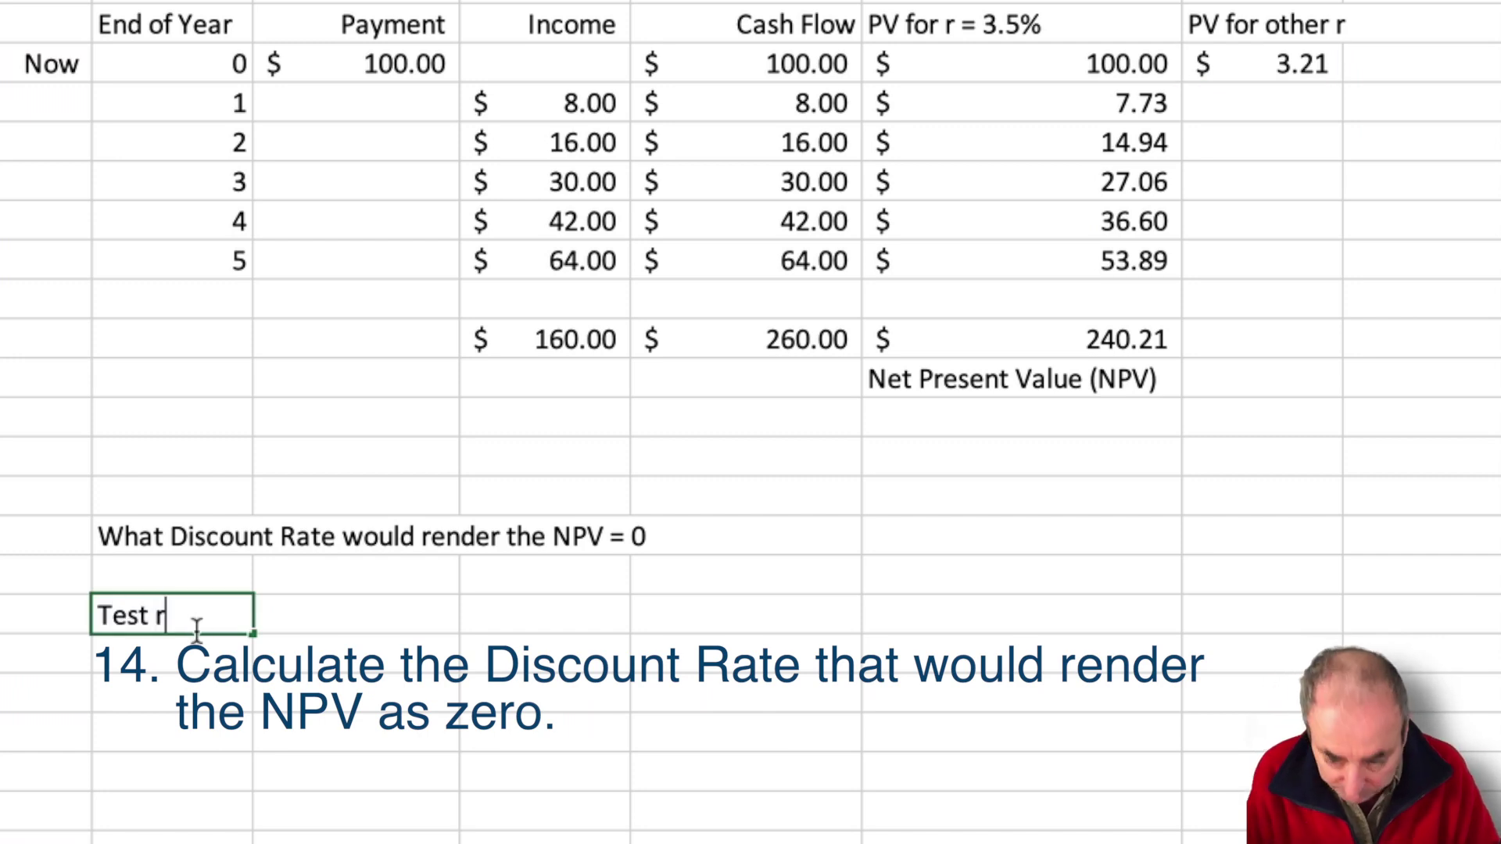
{"action": "key", "text": "Tab"}
{"action": "type", "text": "3."}
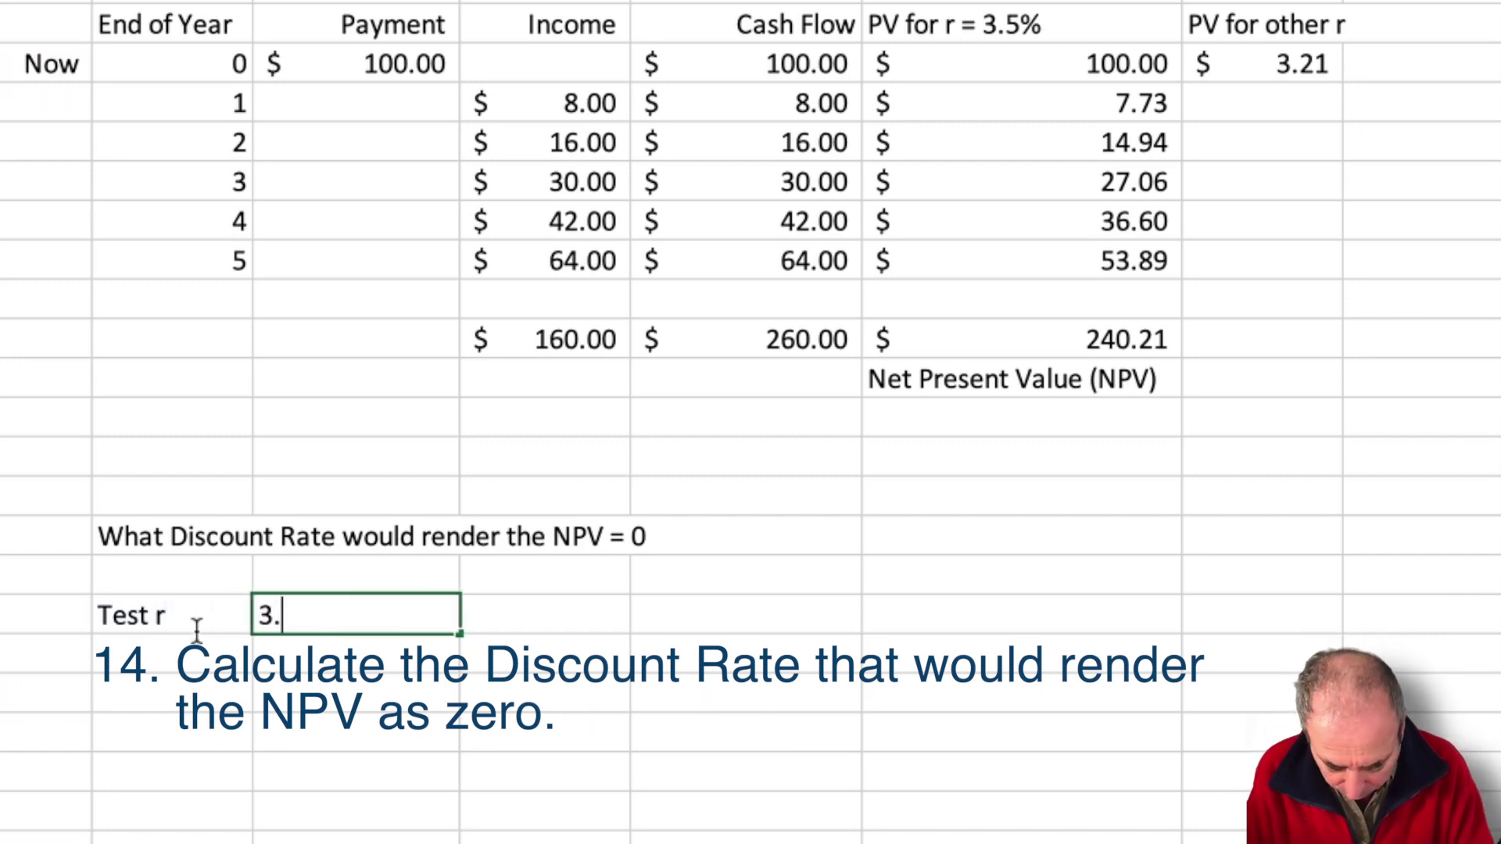
{"action": "type", "text": "5"}
{"action": "key", "text": "Return"}
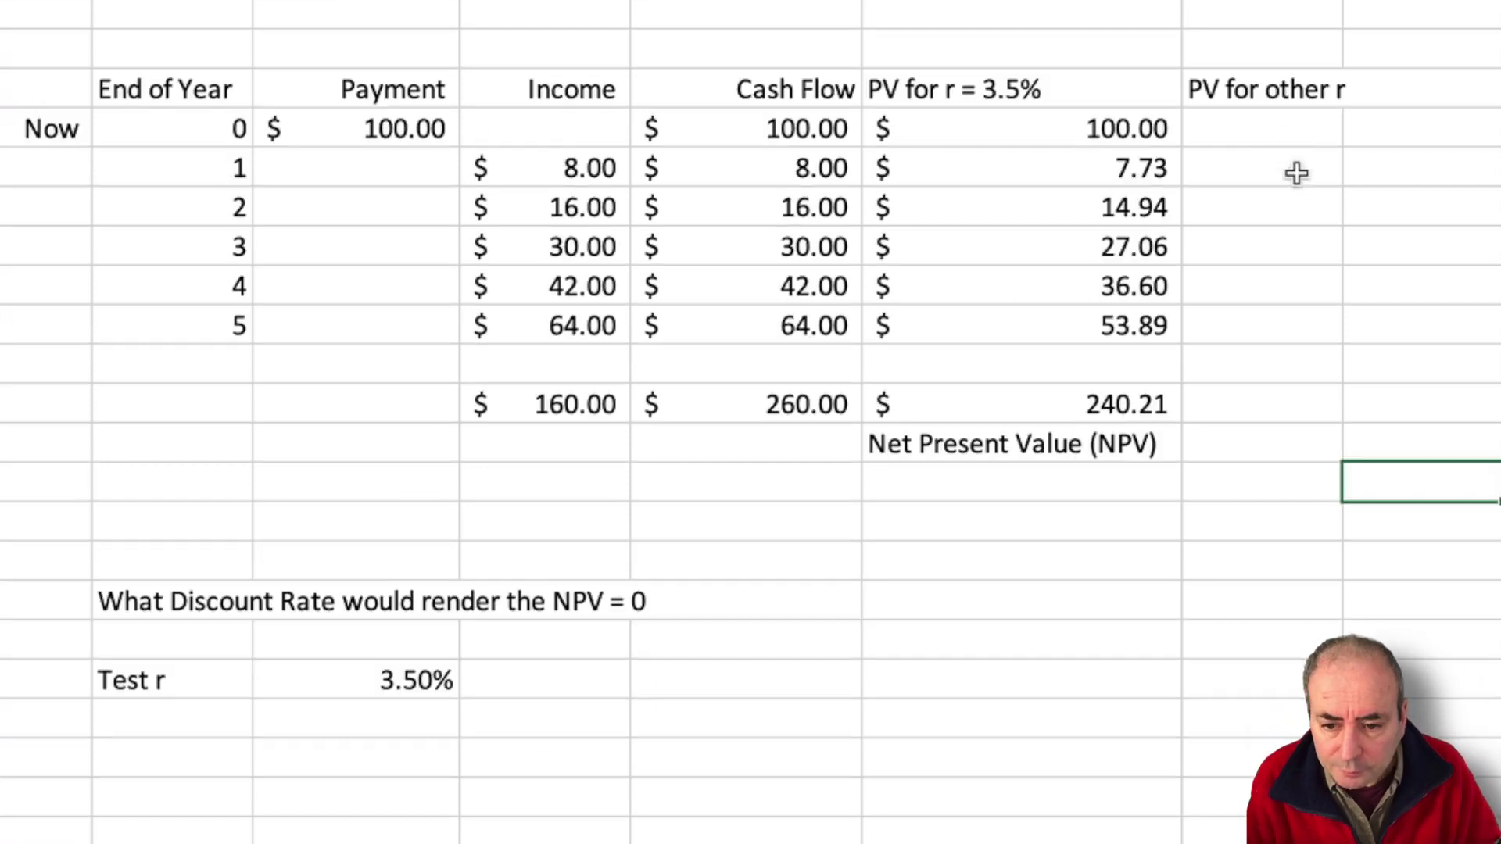
- Enter =F32/(1+$D$46)^C32 for year 0 under "PV for other r" and fill the formula down to year 5
{"action": "left_click", "coordinate": [1271, 127]}
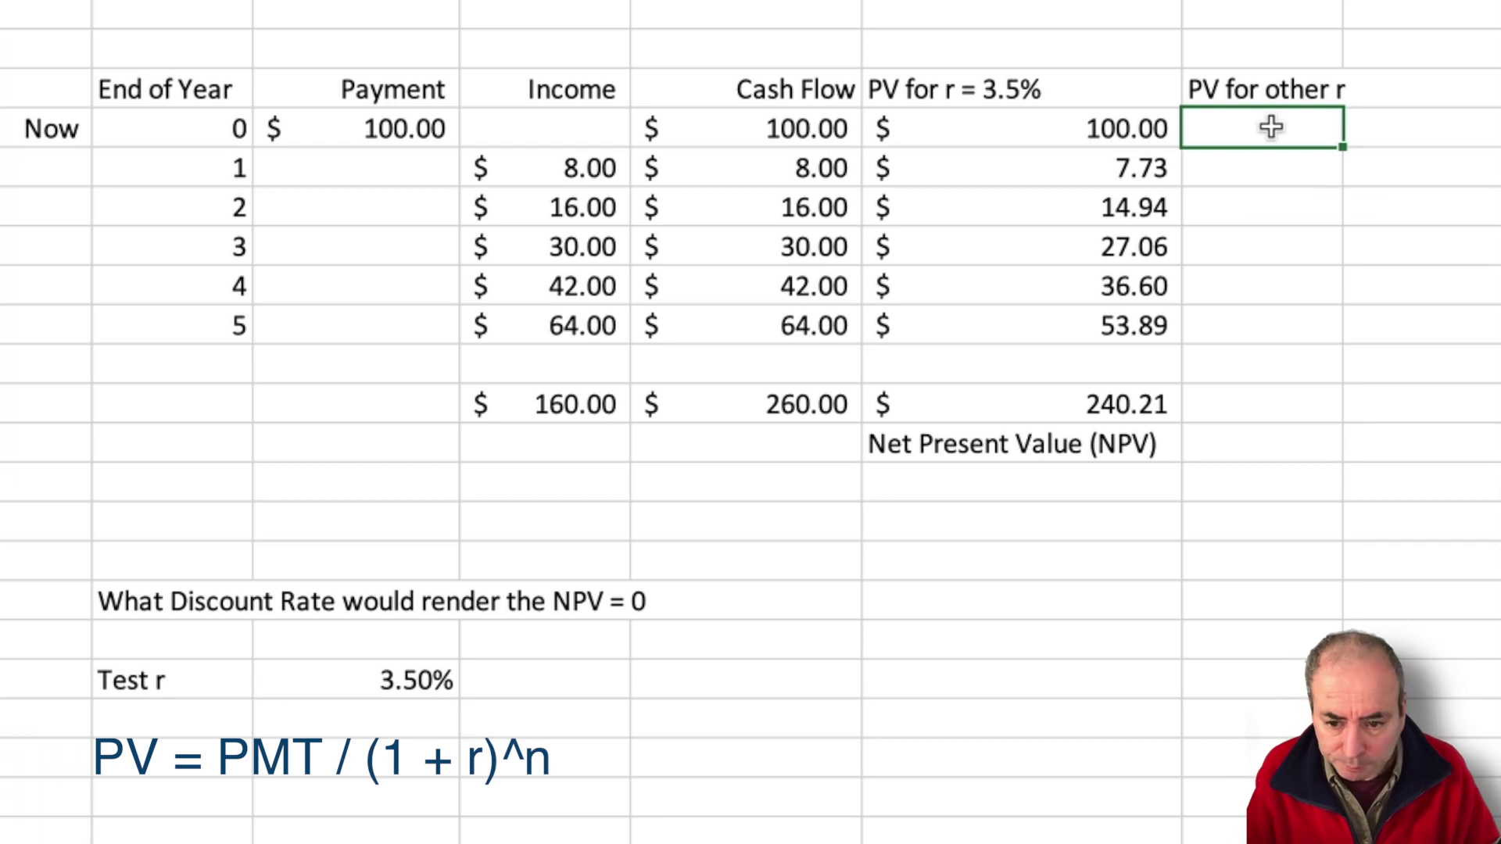
{"action": "type", "text": "="}
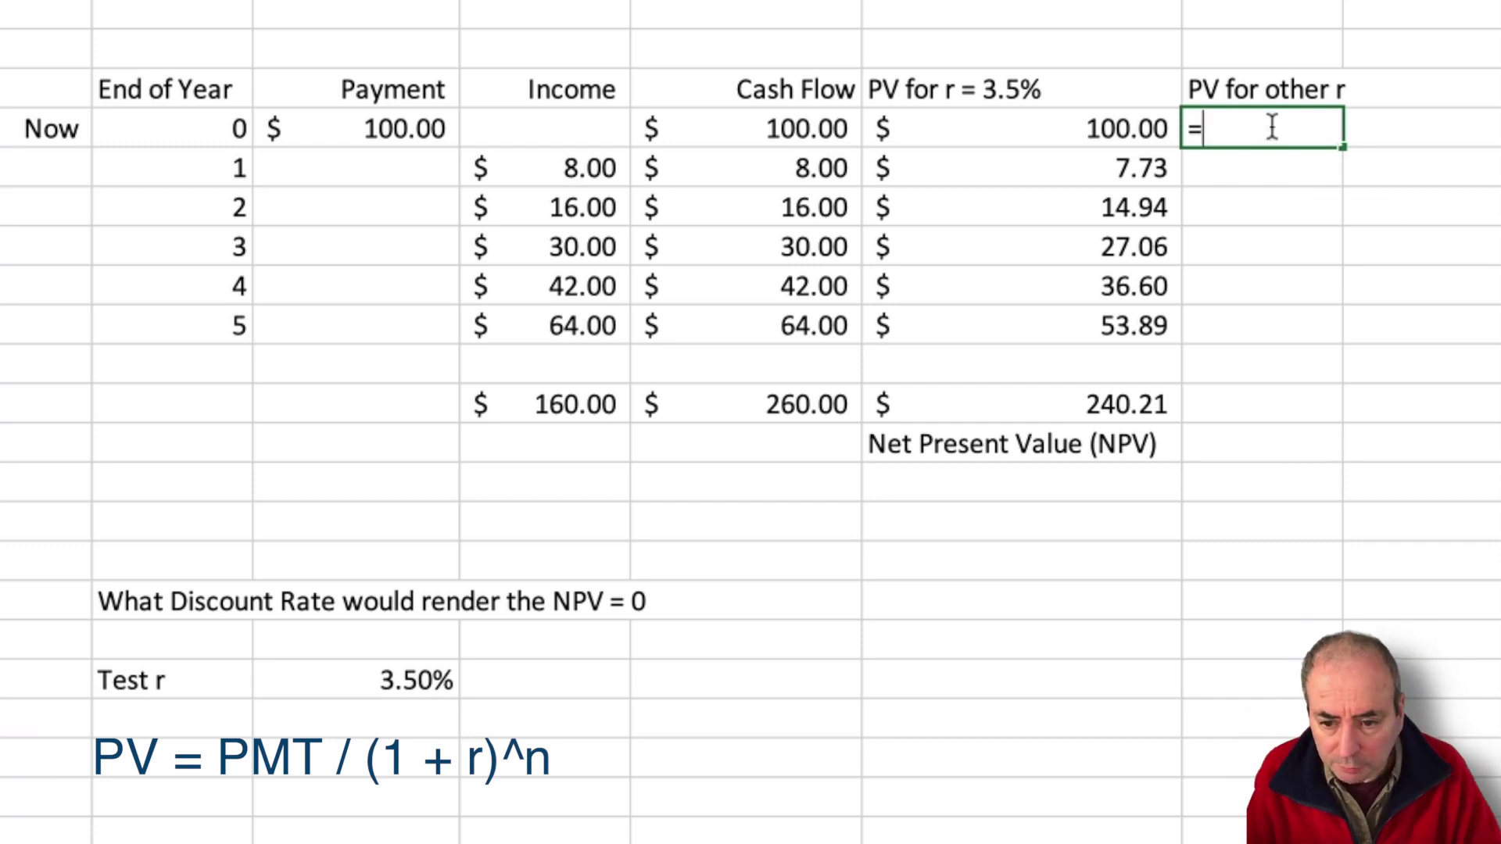
{"action": "left_click", "coordinate": [809, 125]}
{"action": "type", "text": "/"}
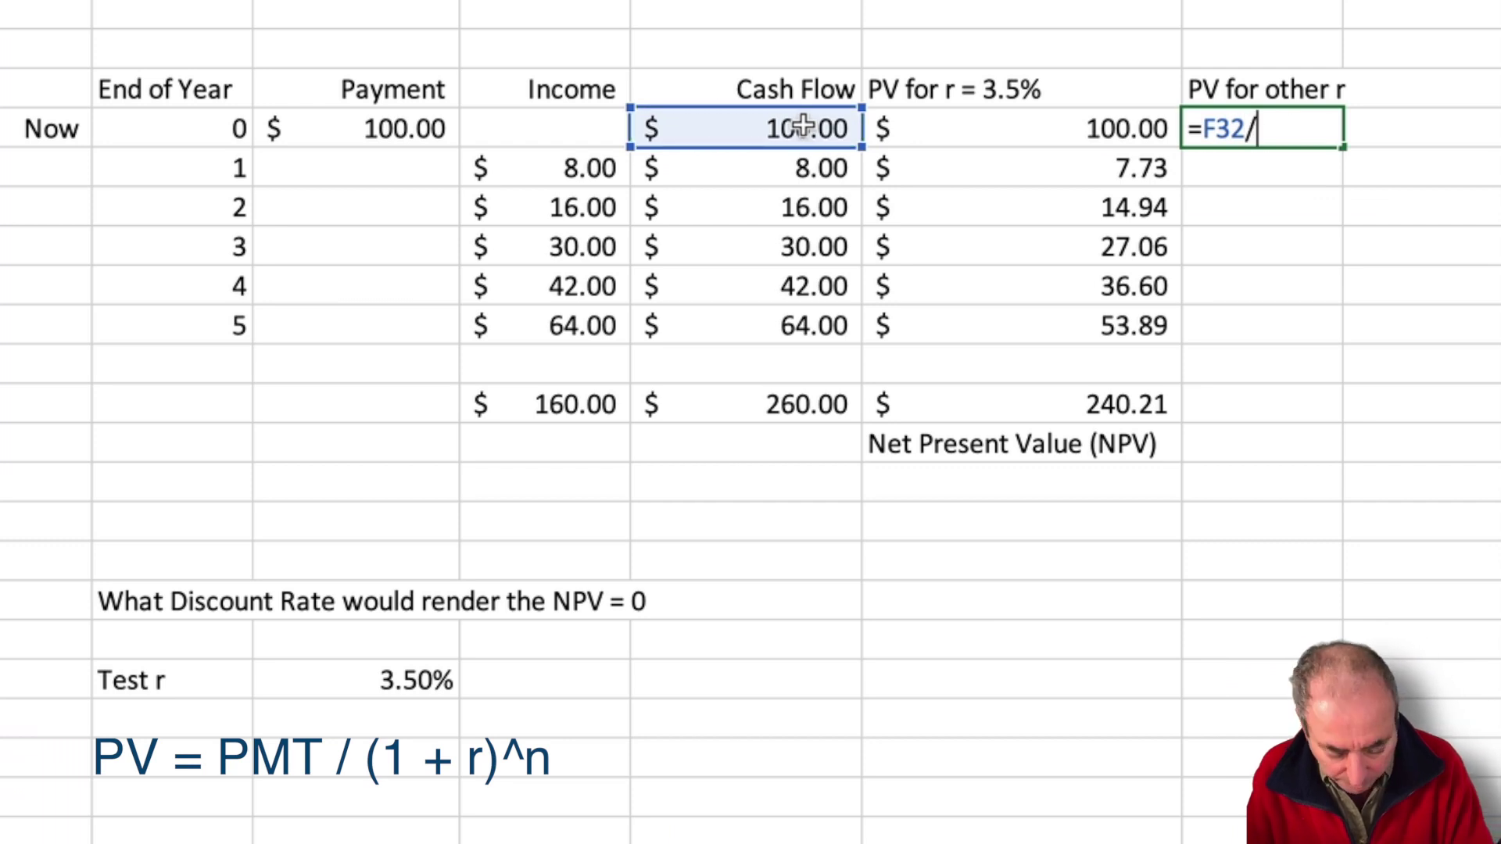
{"action": "type", "text": "(1+"}
{"action": "left_click", "coordinate": [361, 674]}
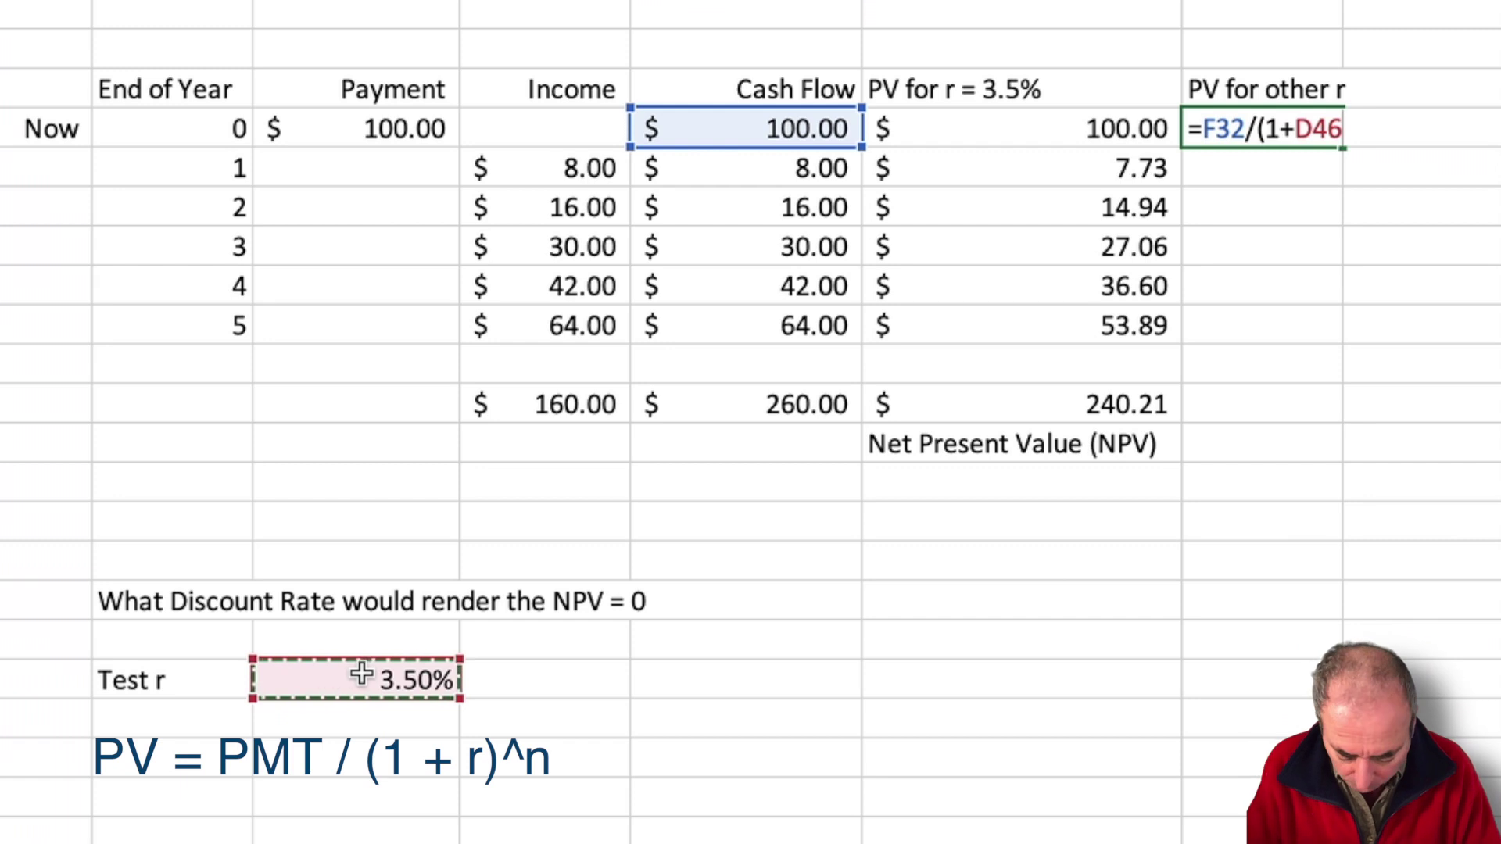
{"action": "key", "text": "F4"}
{"action": "type", "text": ")"}
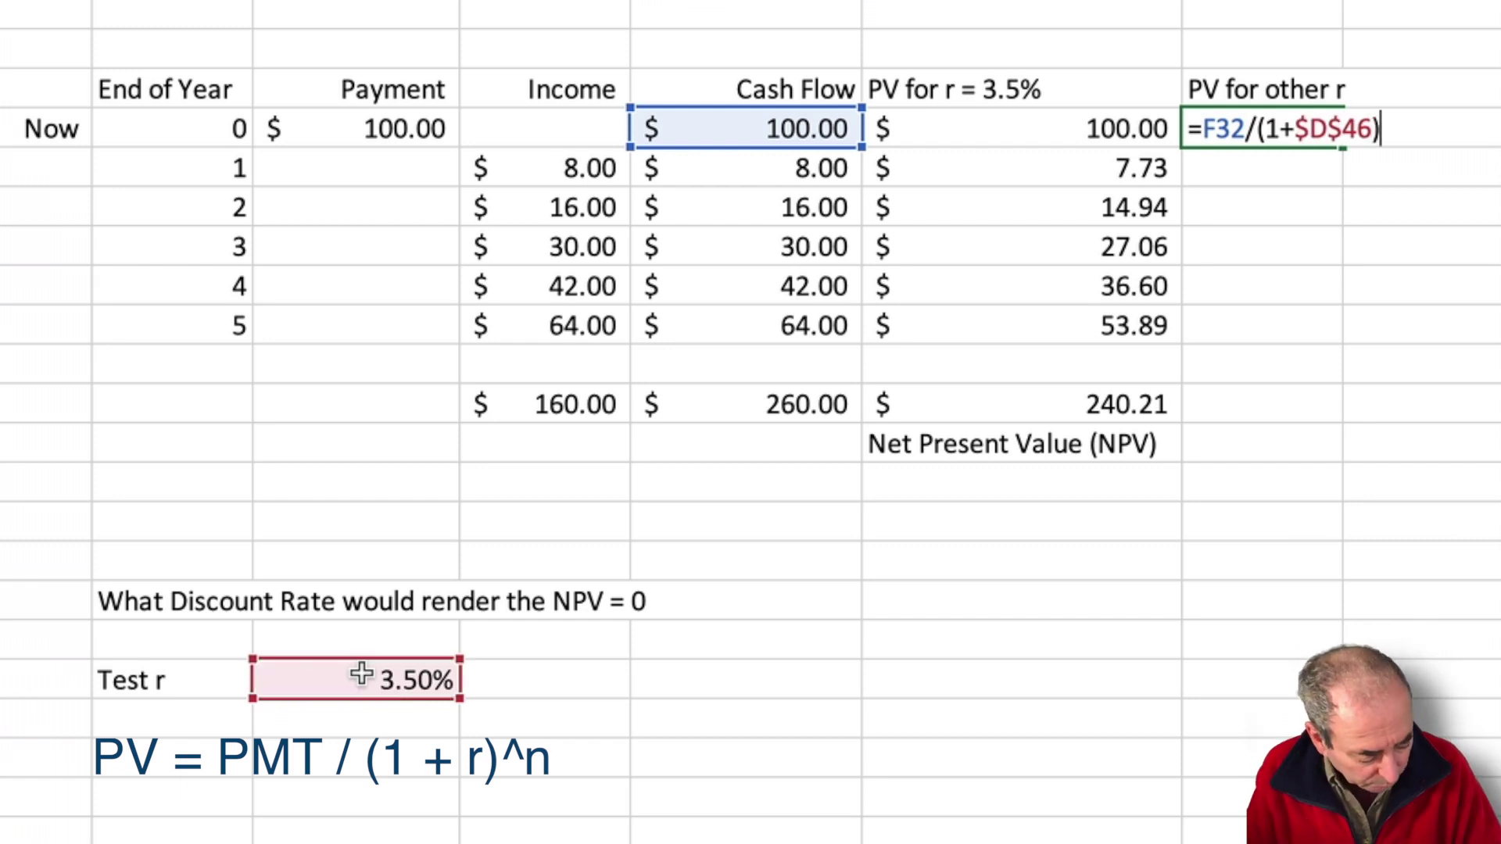
{"action": "type", "text": "^"}
{"action": "left_click", "coordinate": [134, 127]}
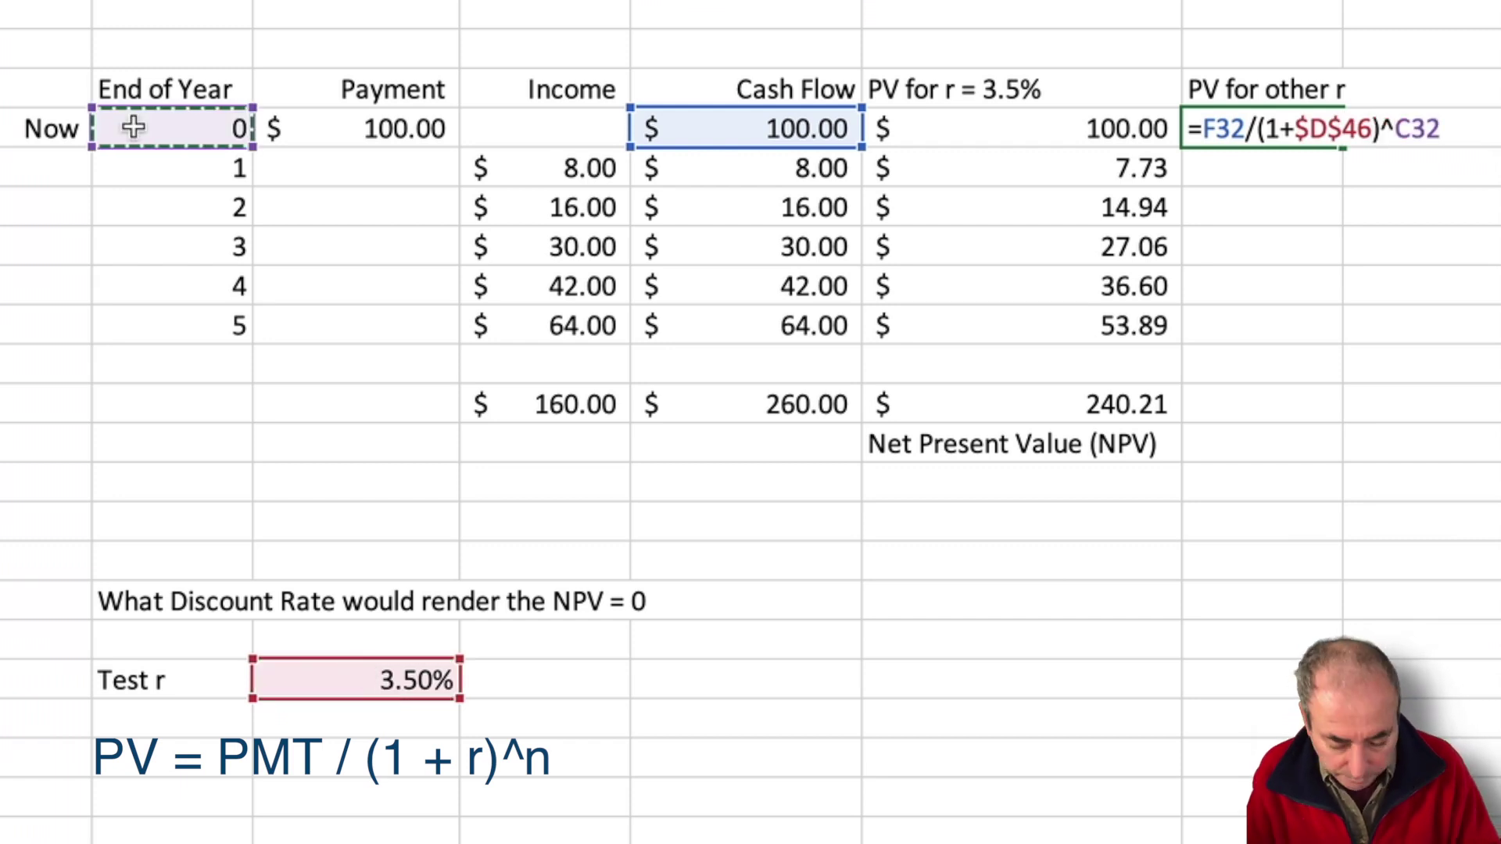
{"action": "key", "text": "Return"}
{"action": "left_click_drag", "start_coordinate": [1344, 147], "coordinate": [1350, 345]}
{"action": "left_click", "coordinate": [1376, 361]}
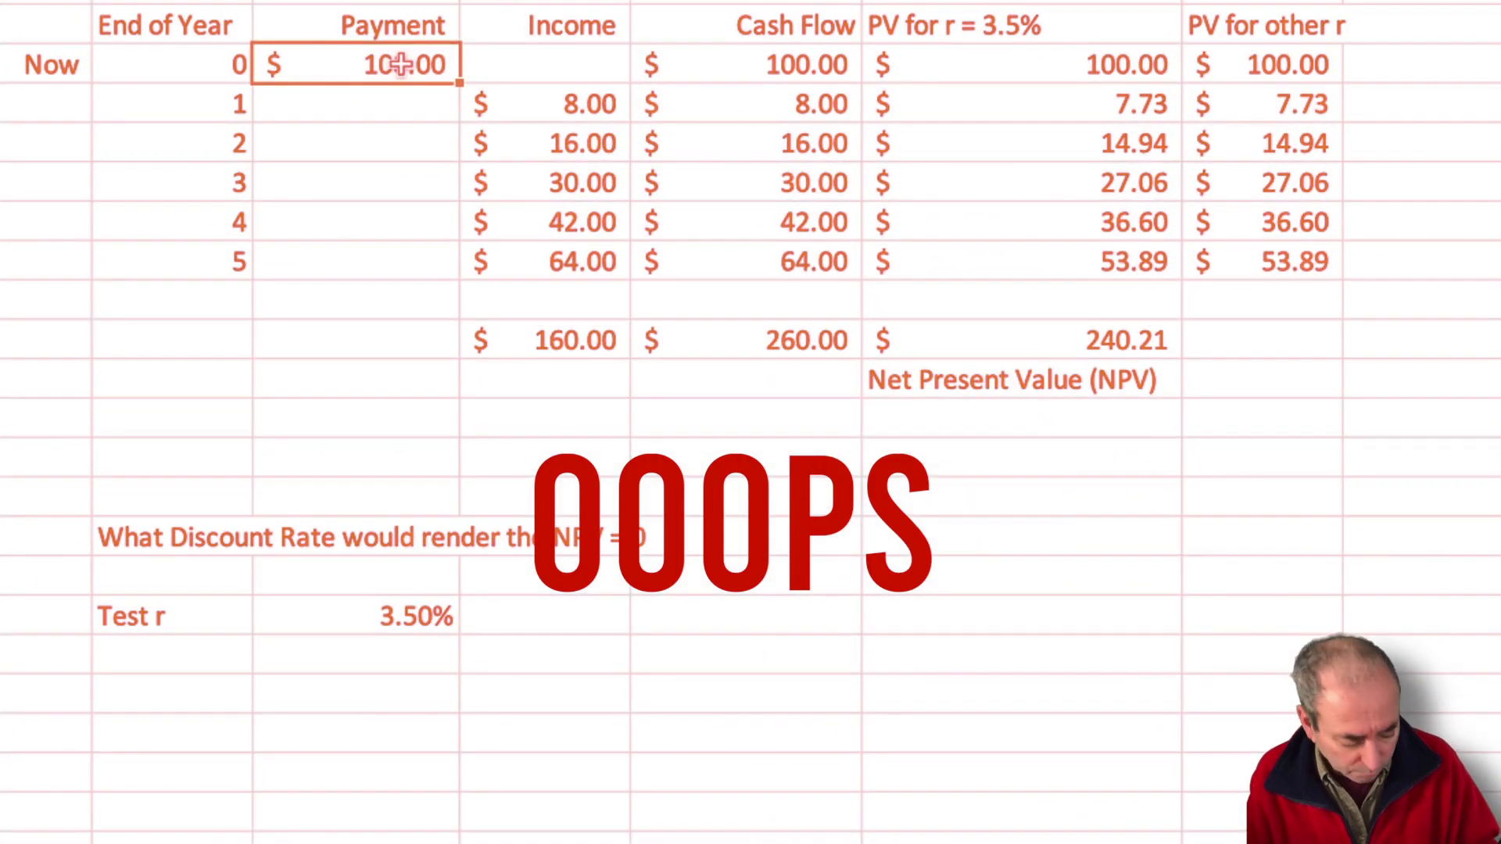
- Correct the year 0 payment to -100 and total the "PV for other r" column in the totals row
{"action": "type", "text": "-100"}
{"action": "key", "text": "Return"}
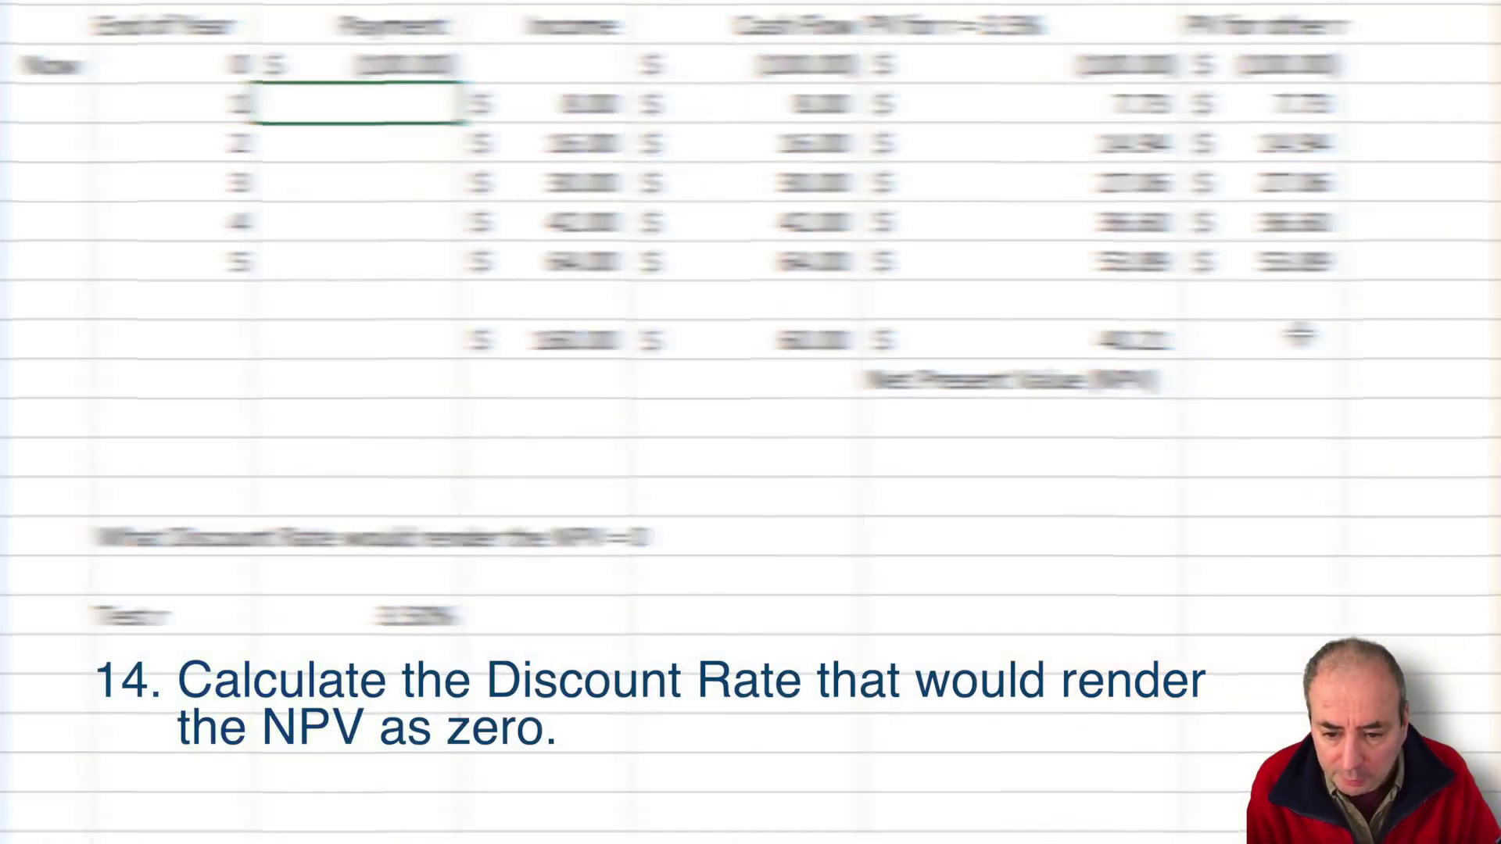
{"action": "left_click", "coordinate": [1252, 346]}
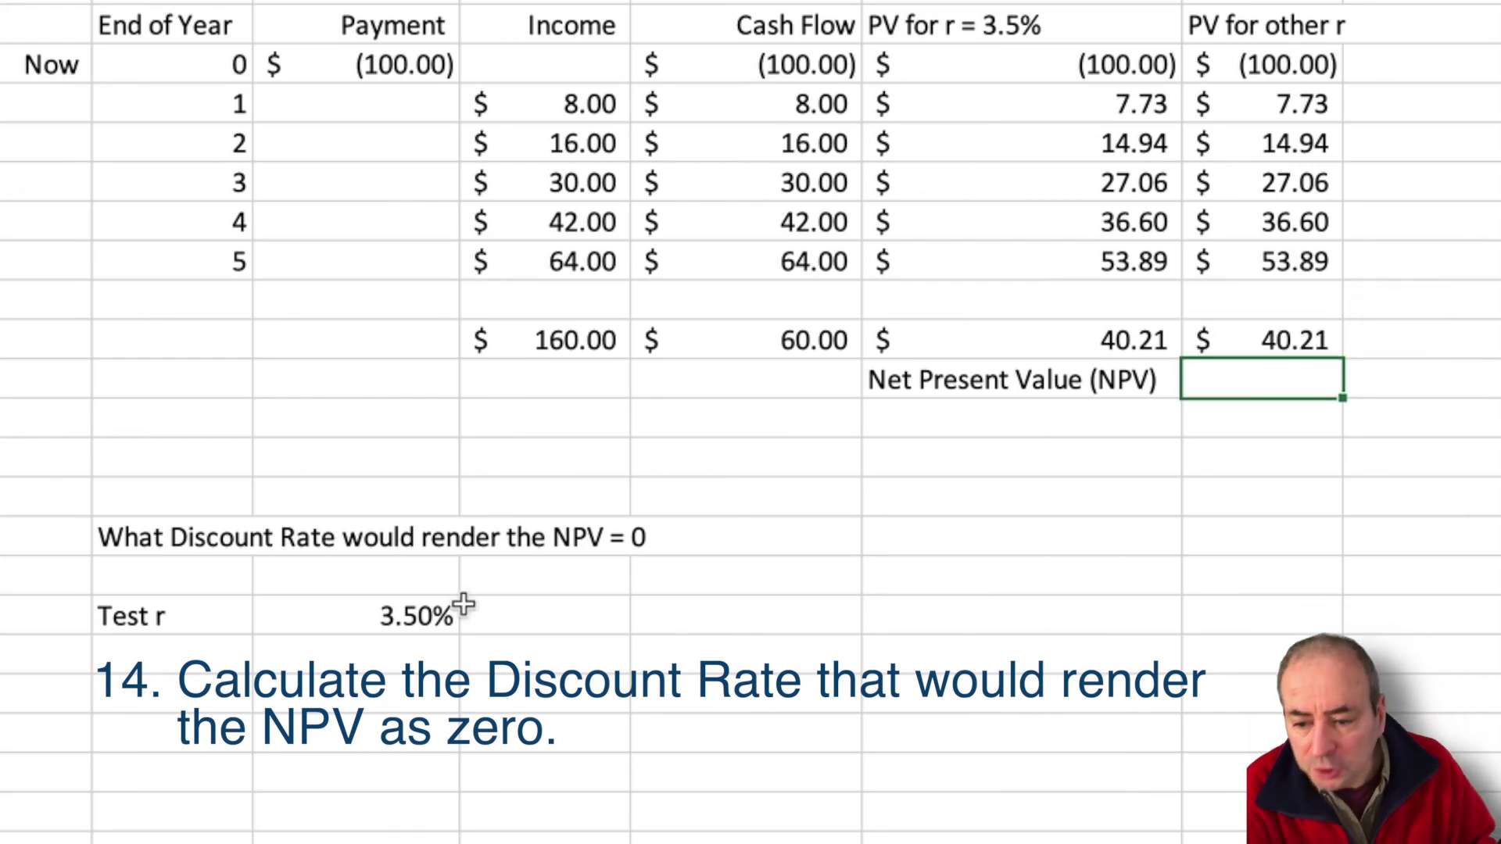
- Set the Test r discount rate to 5%
{"action": "left_click", "coordinate": [344, 618]}
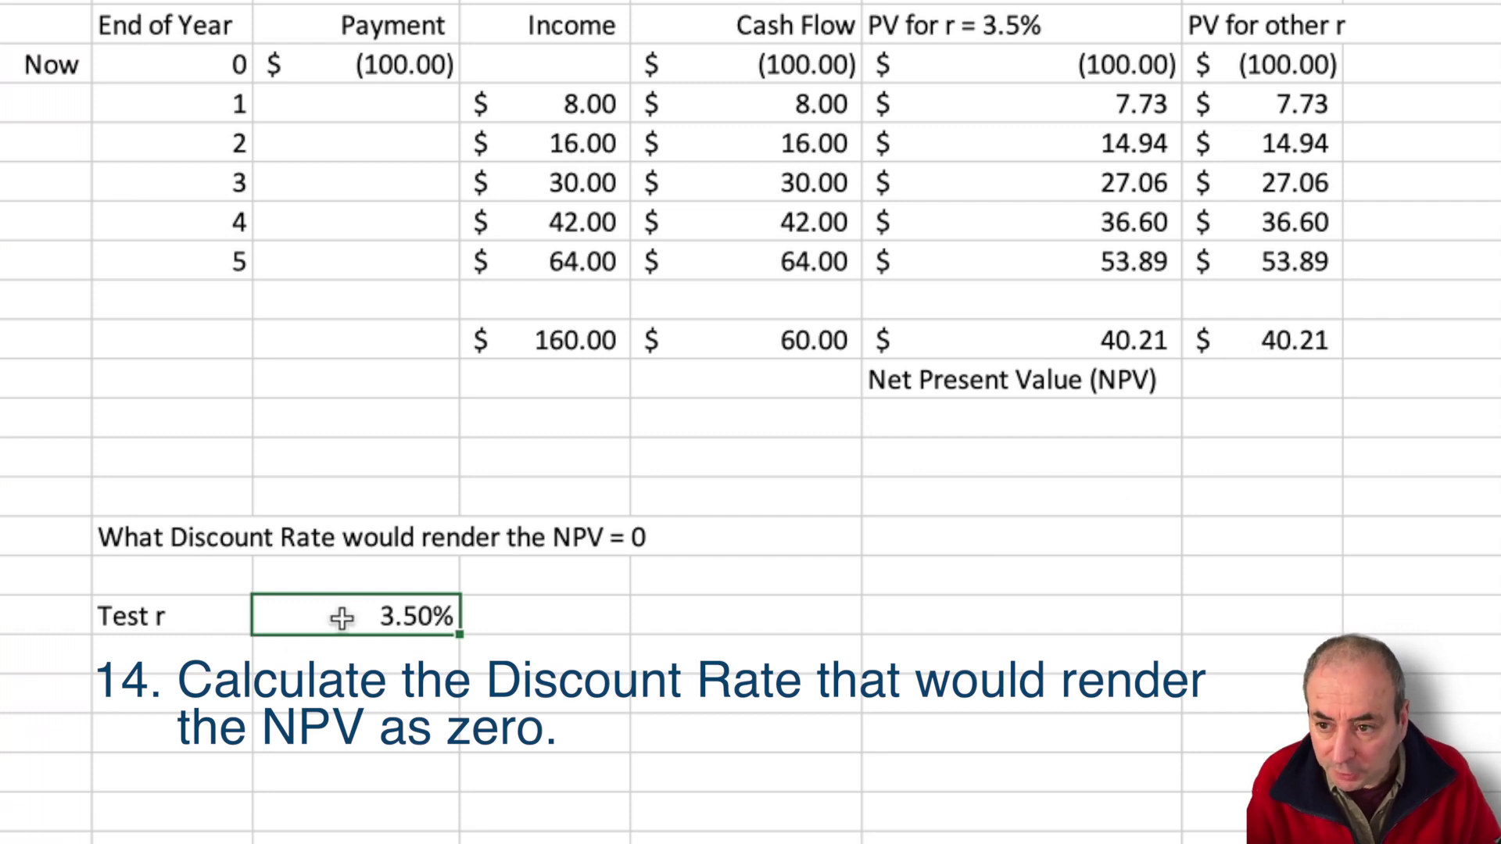
{"action": "type", "text": "5%"}
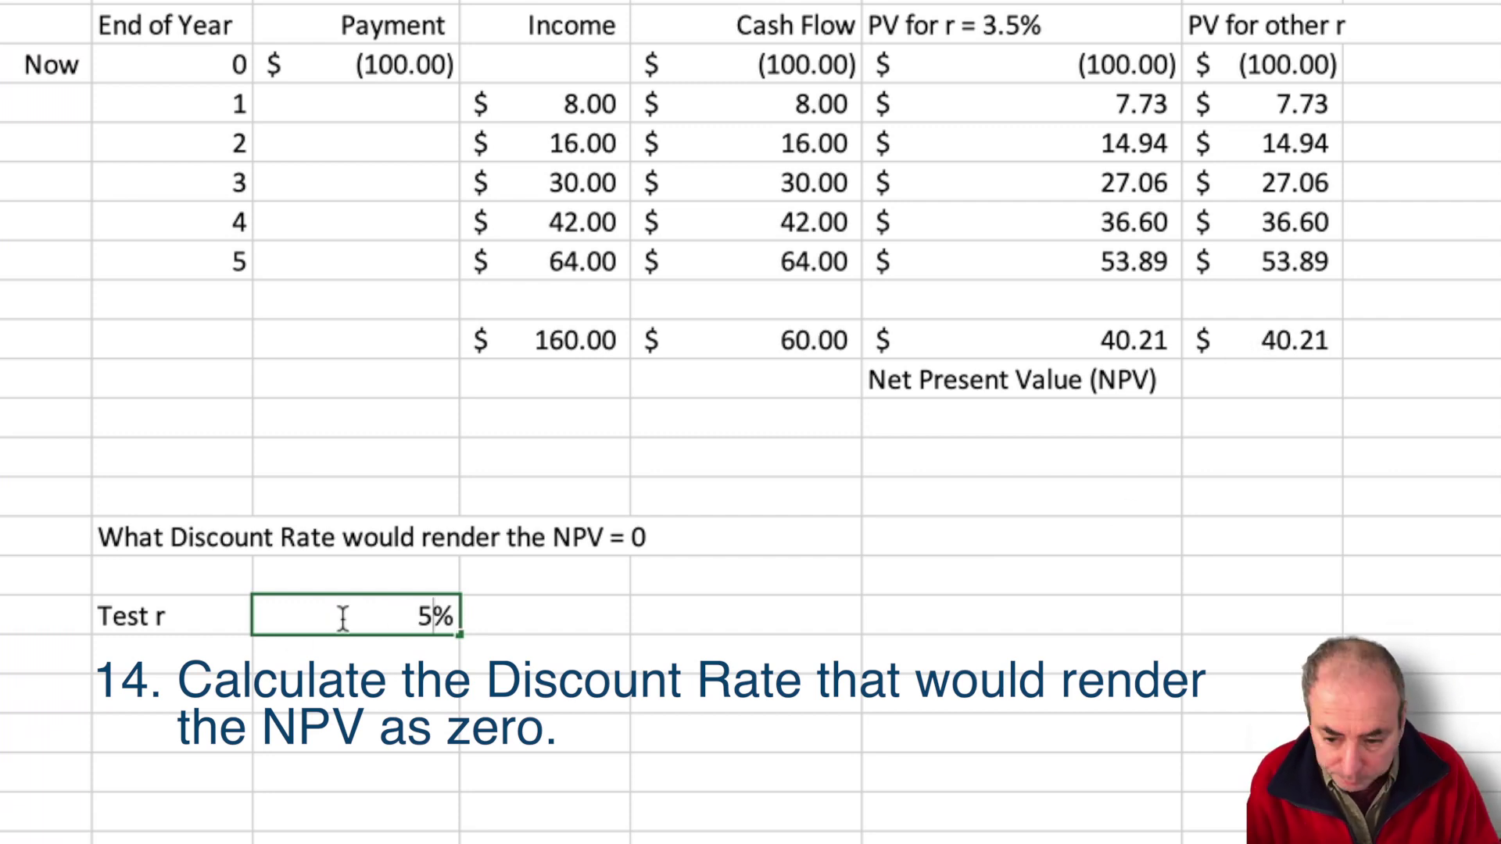
{"action": "key", "text": "Return"}
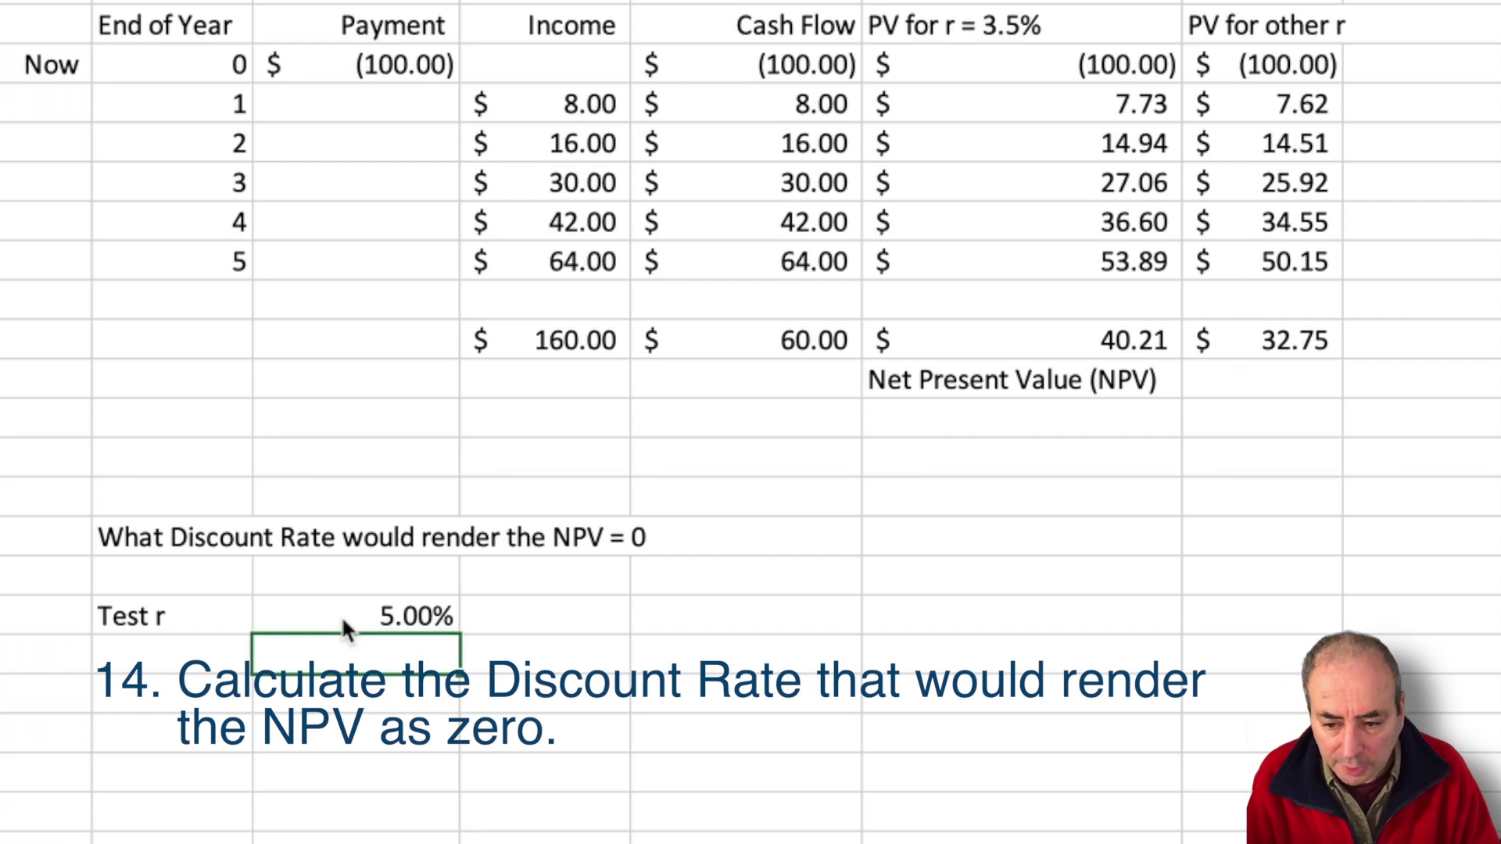
- Try Test r discount rates of 10%, 15% and 13% in turn to bring the NPV closer to zero
{"action": "left_click", "coordinate": [341, 618]}
{"action": "type", "text": "10"}
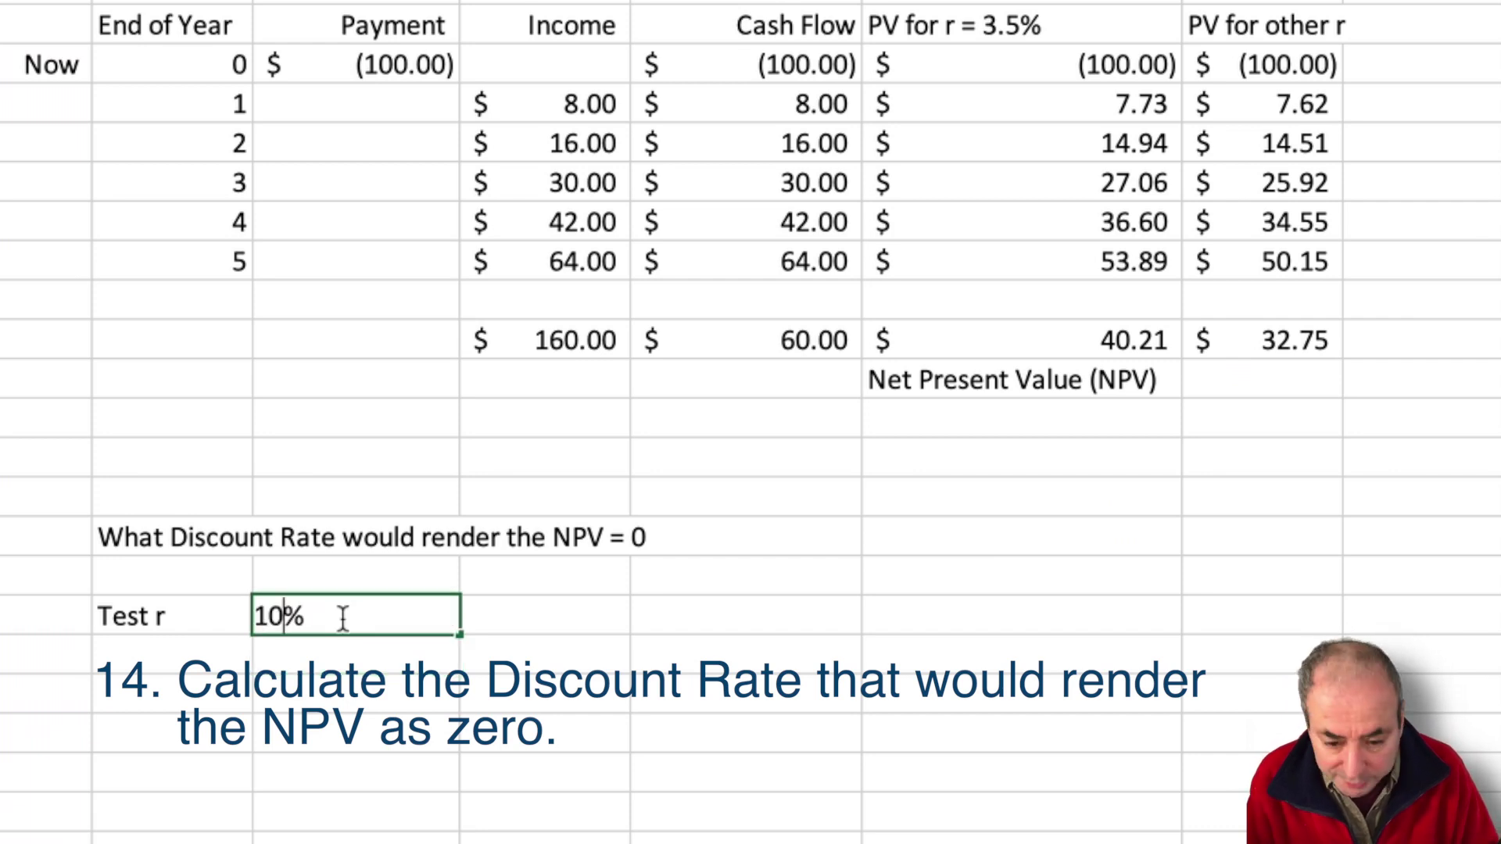
{"action": "key", "text": "Return"}
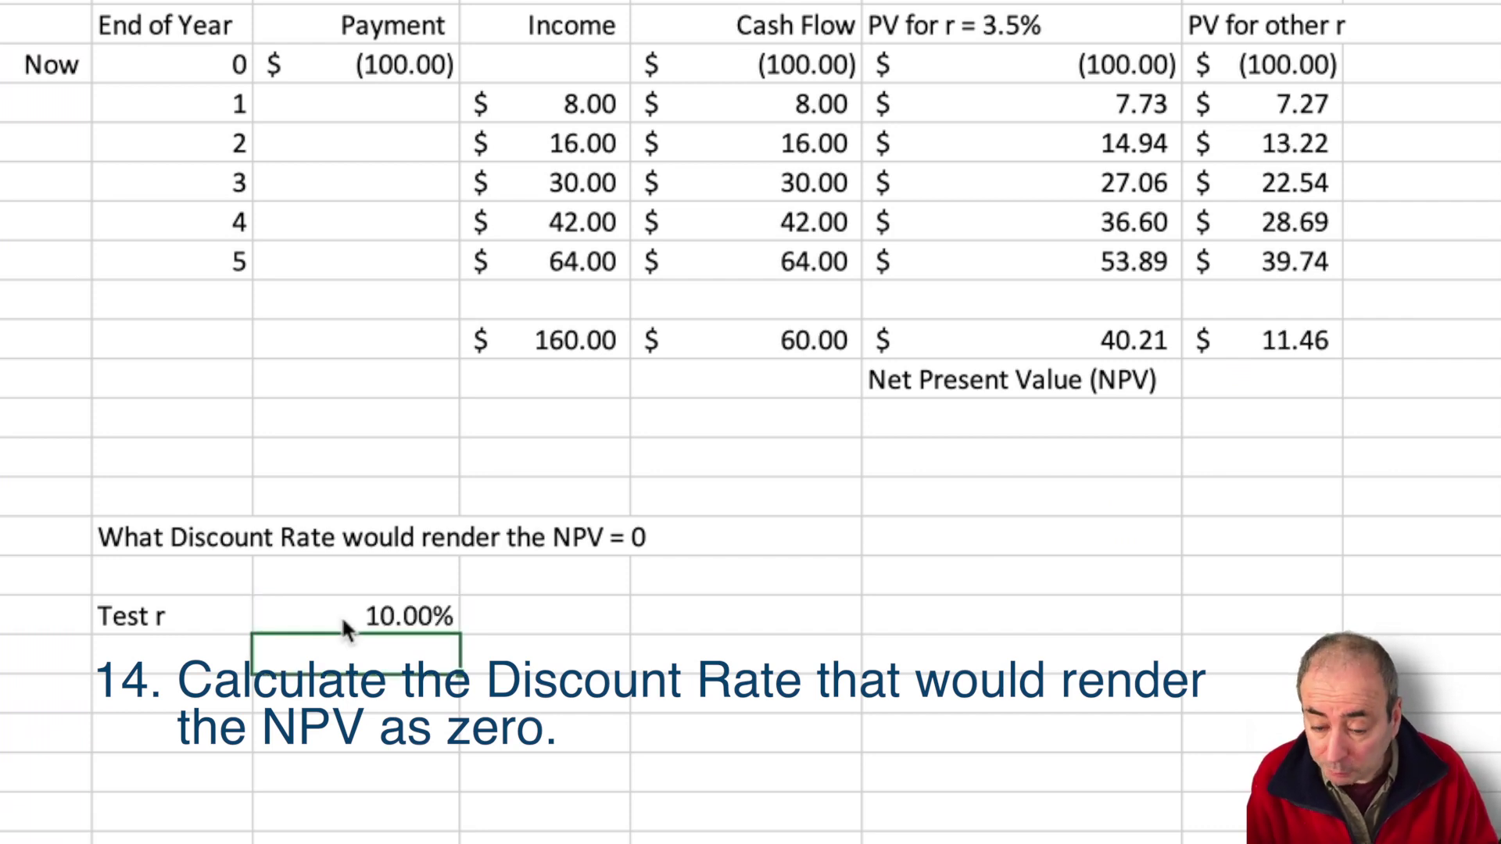
{"action": "left_click", "coordinate": [342, 618]}
{"action": "type", "text": "15"}
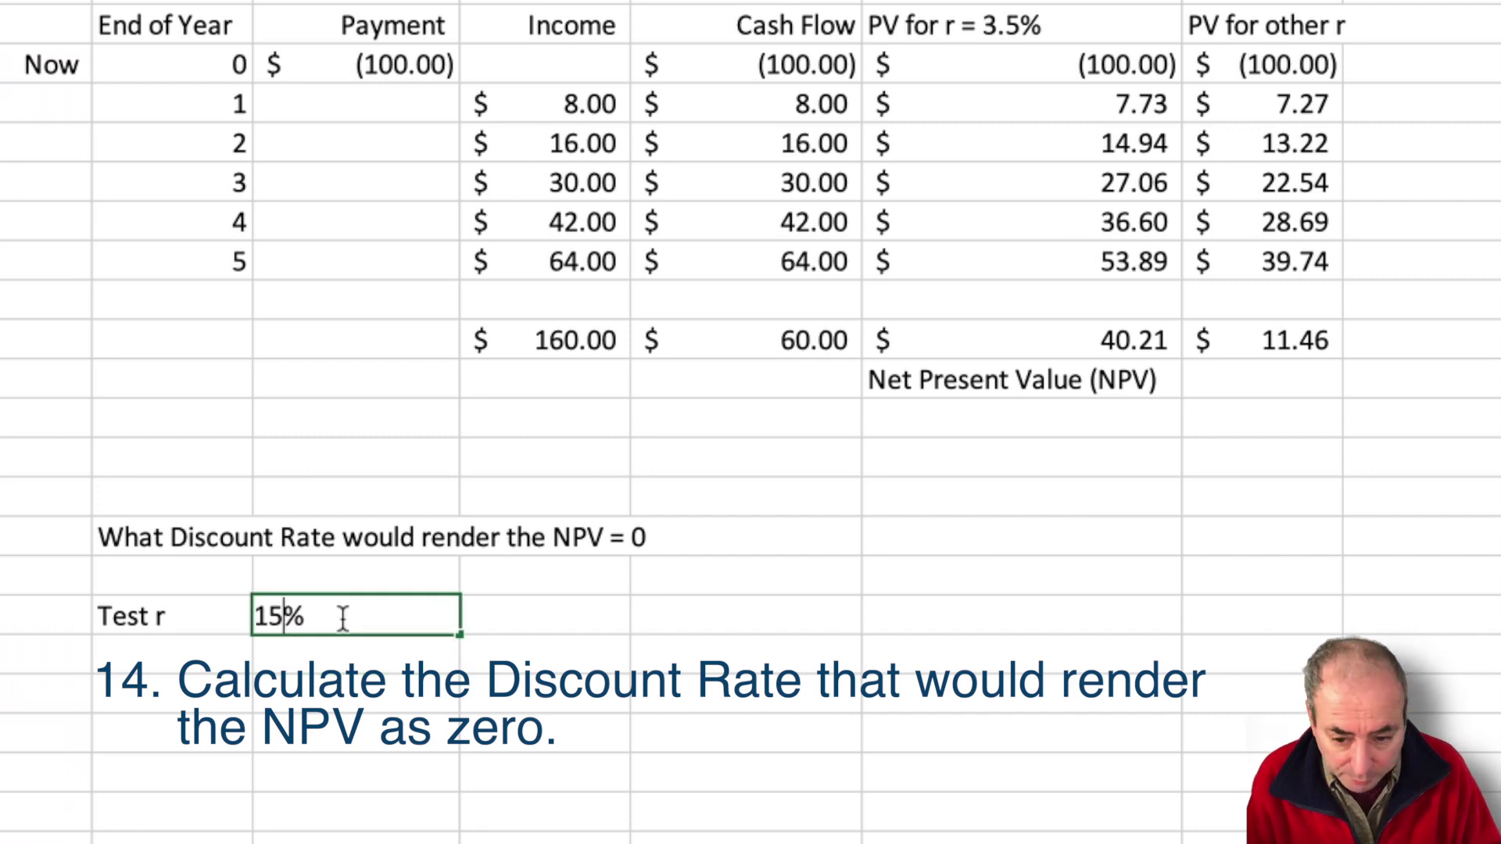
{"action": "key", "text": "Return"}
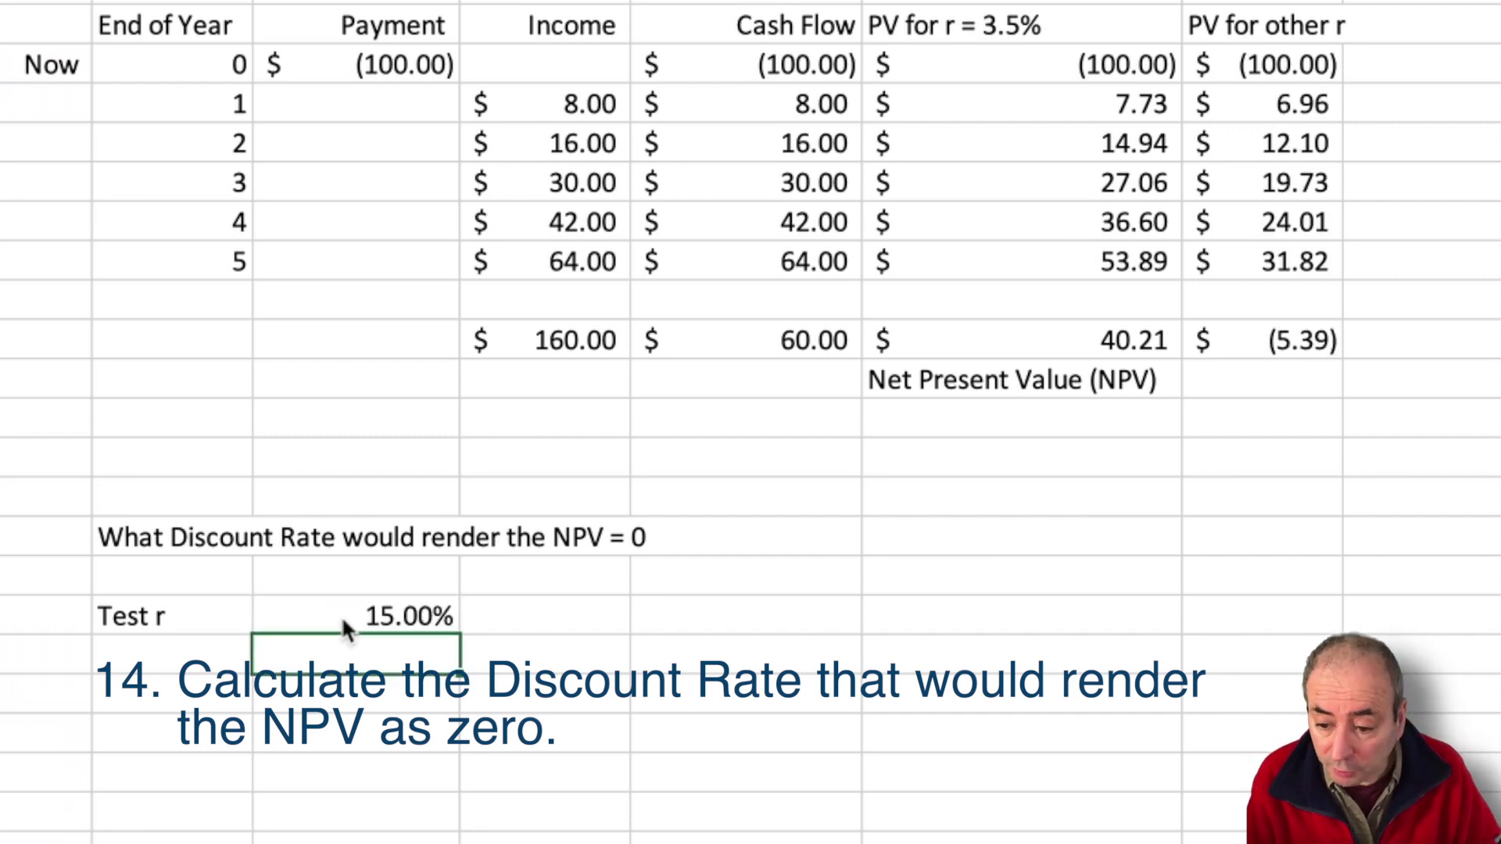
{"action": "left_click", "coordinate": [342, 619]}
{"action": "type", "text": "13"}
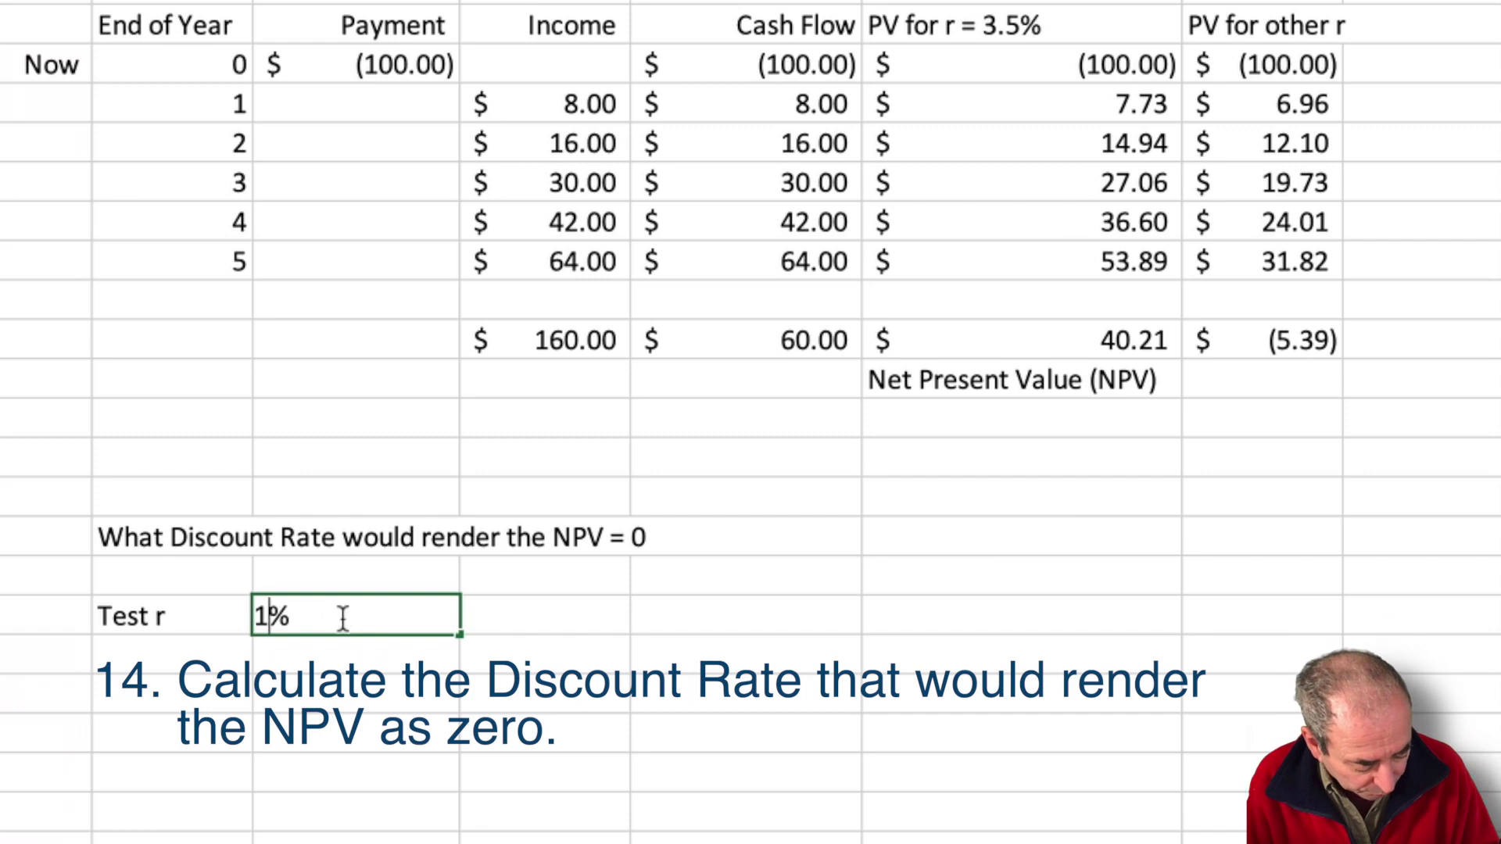
{"action": "key", "text": "Return"}
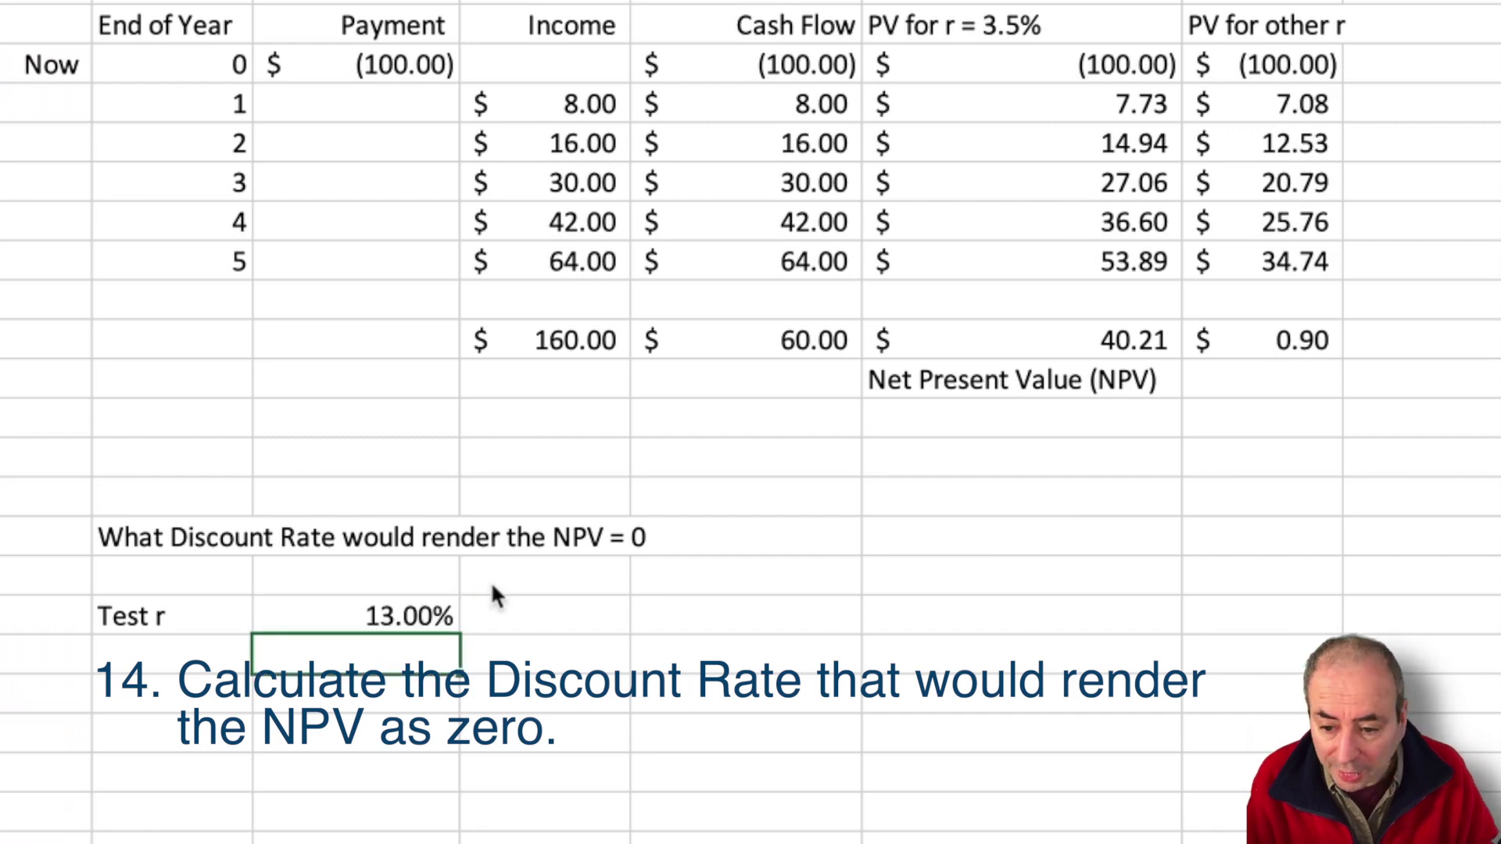
- Set the Test r discount rate to 13.275%
{"action": "left_click", "coordinate": [401, 620]}
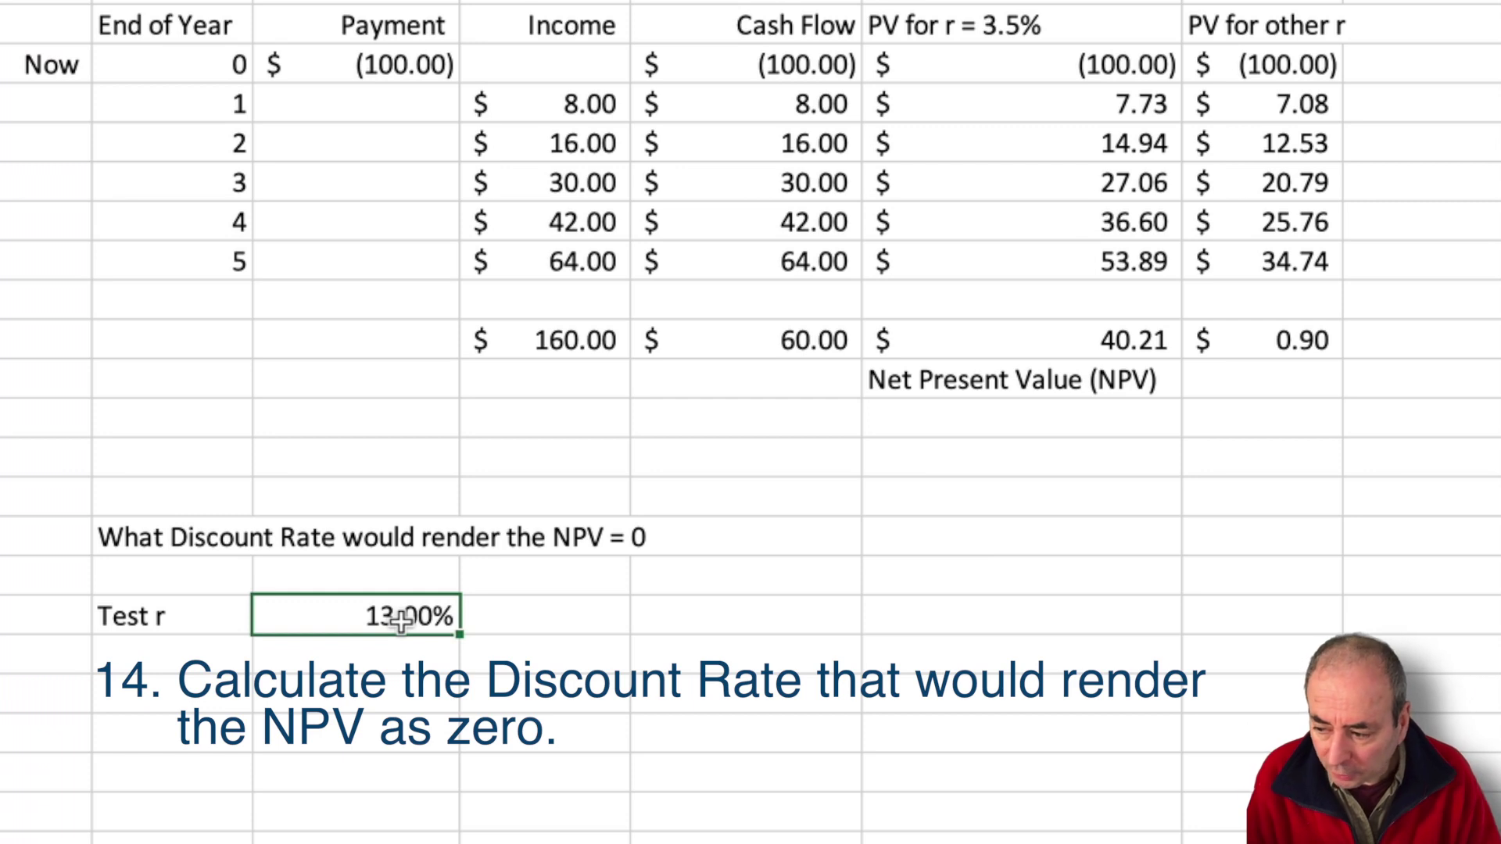
{"action": "type", "text": "13."}
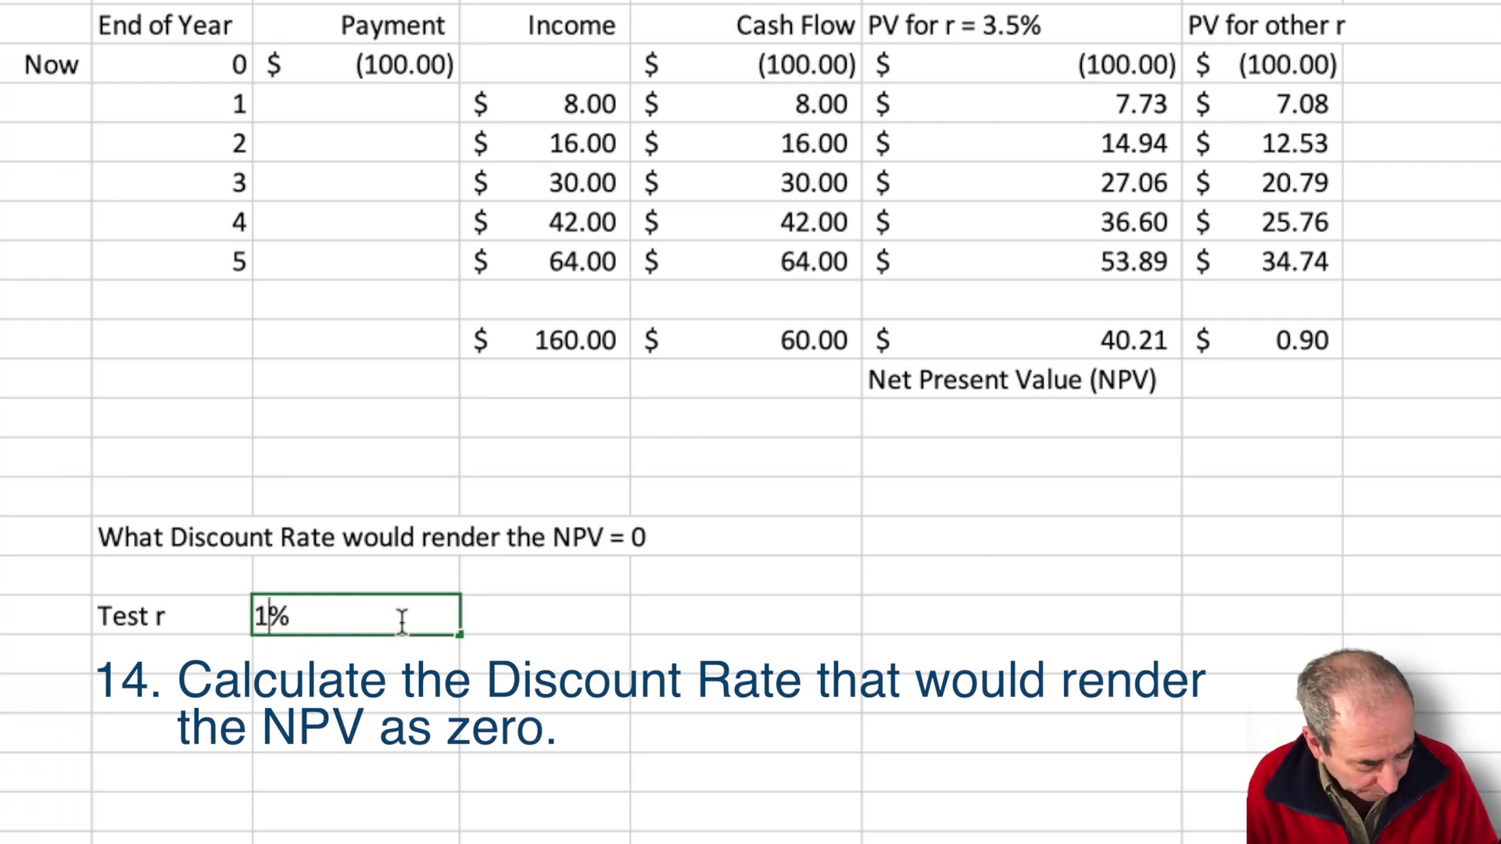
{"action": "type", "text": "275"}
{"action": "key", "text": "Return"}
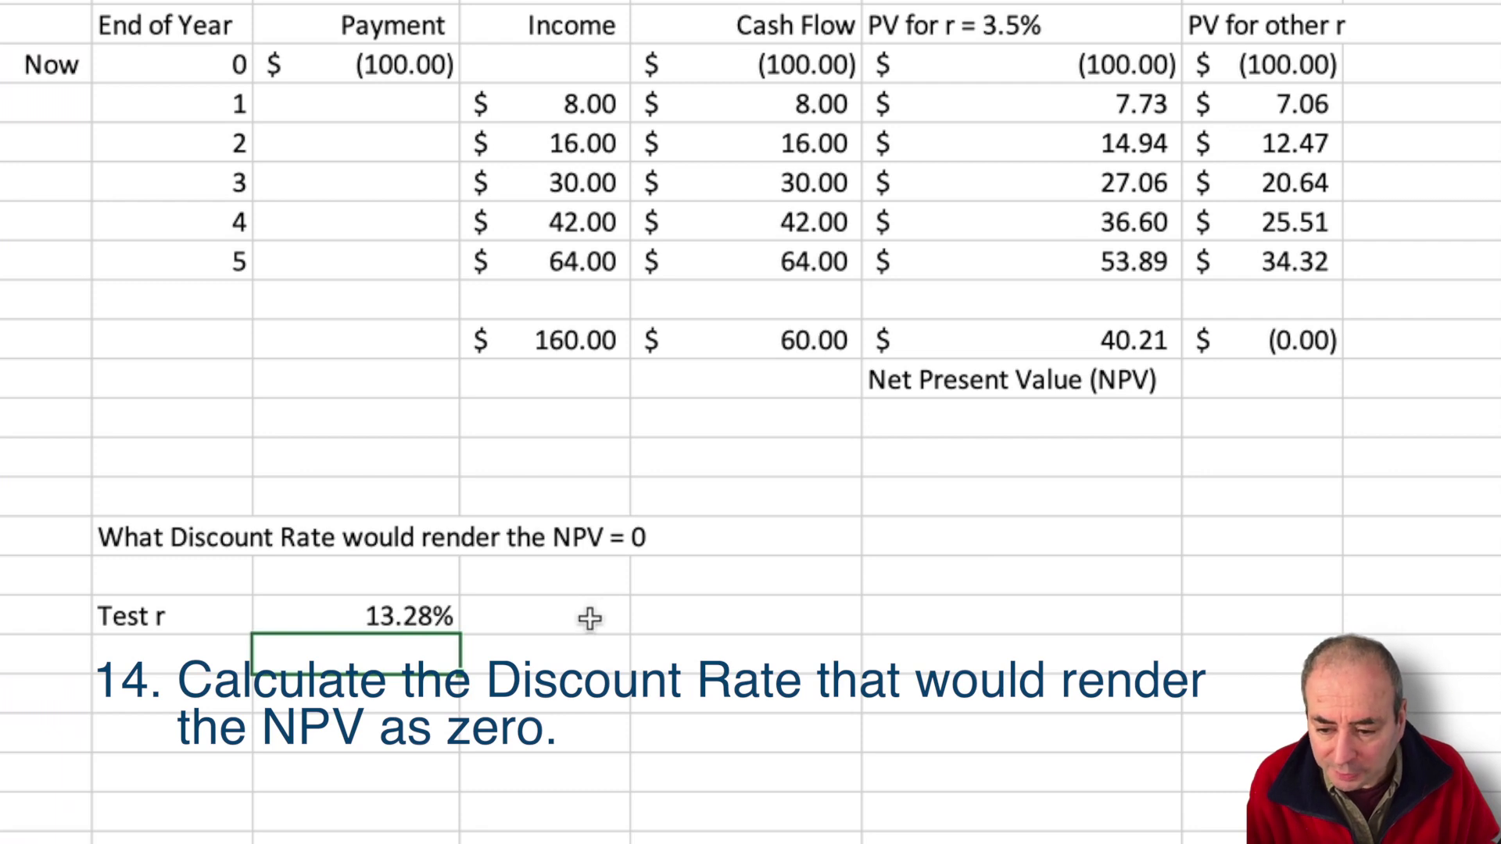
- Enter the label "Internal Rate of Return (IRR)" in the Test r row under the Cash Flow column
{"action": "left_click", "coordinate": [676, 617]}
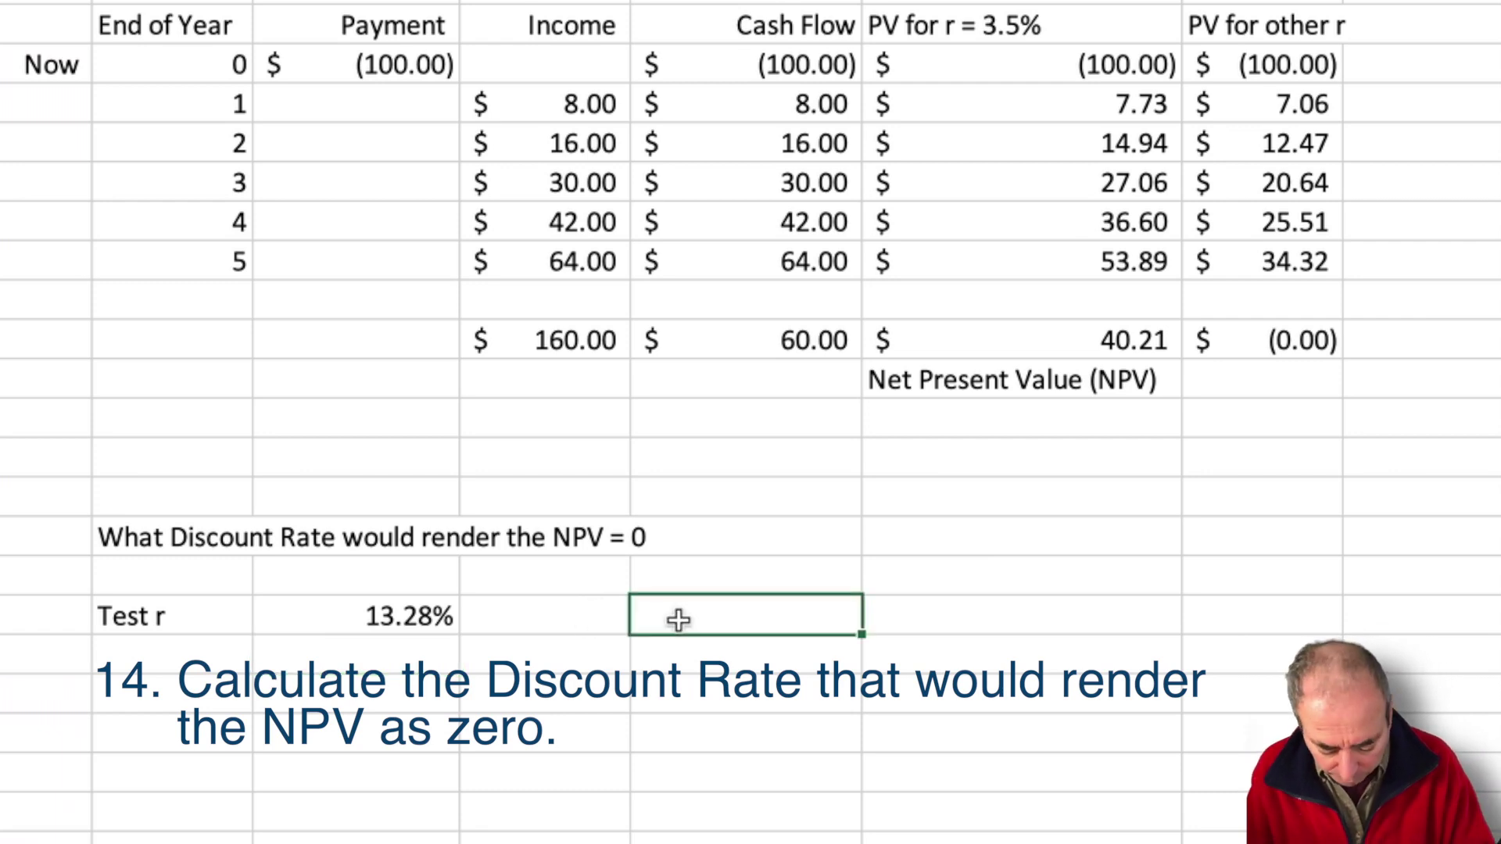
{"action": "type", "text": "Intern"}
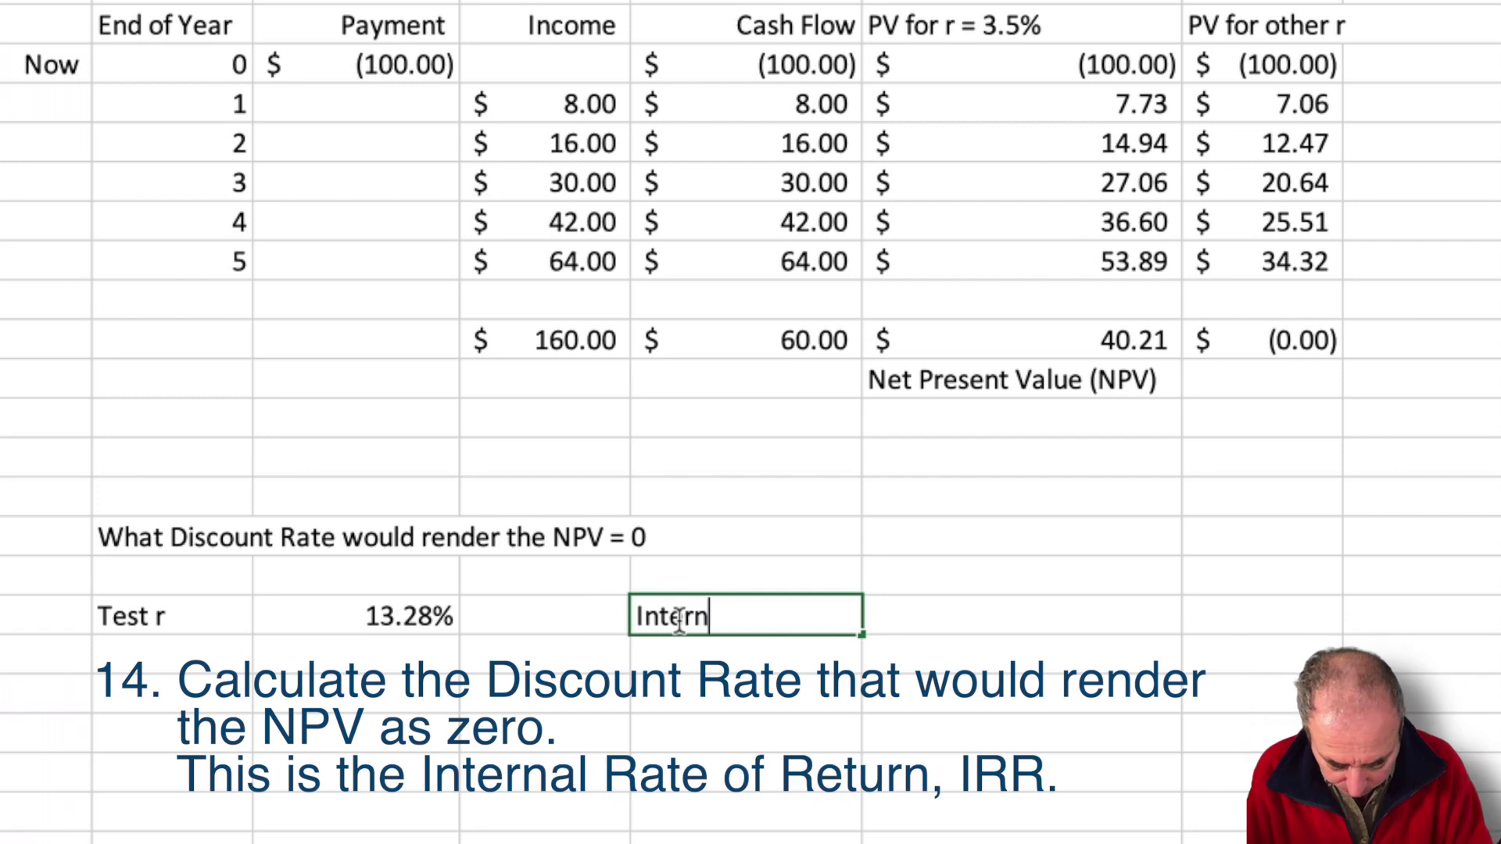
{"action": "type", "text": "al Tate of Return"}
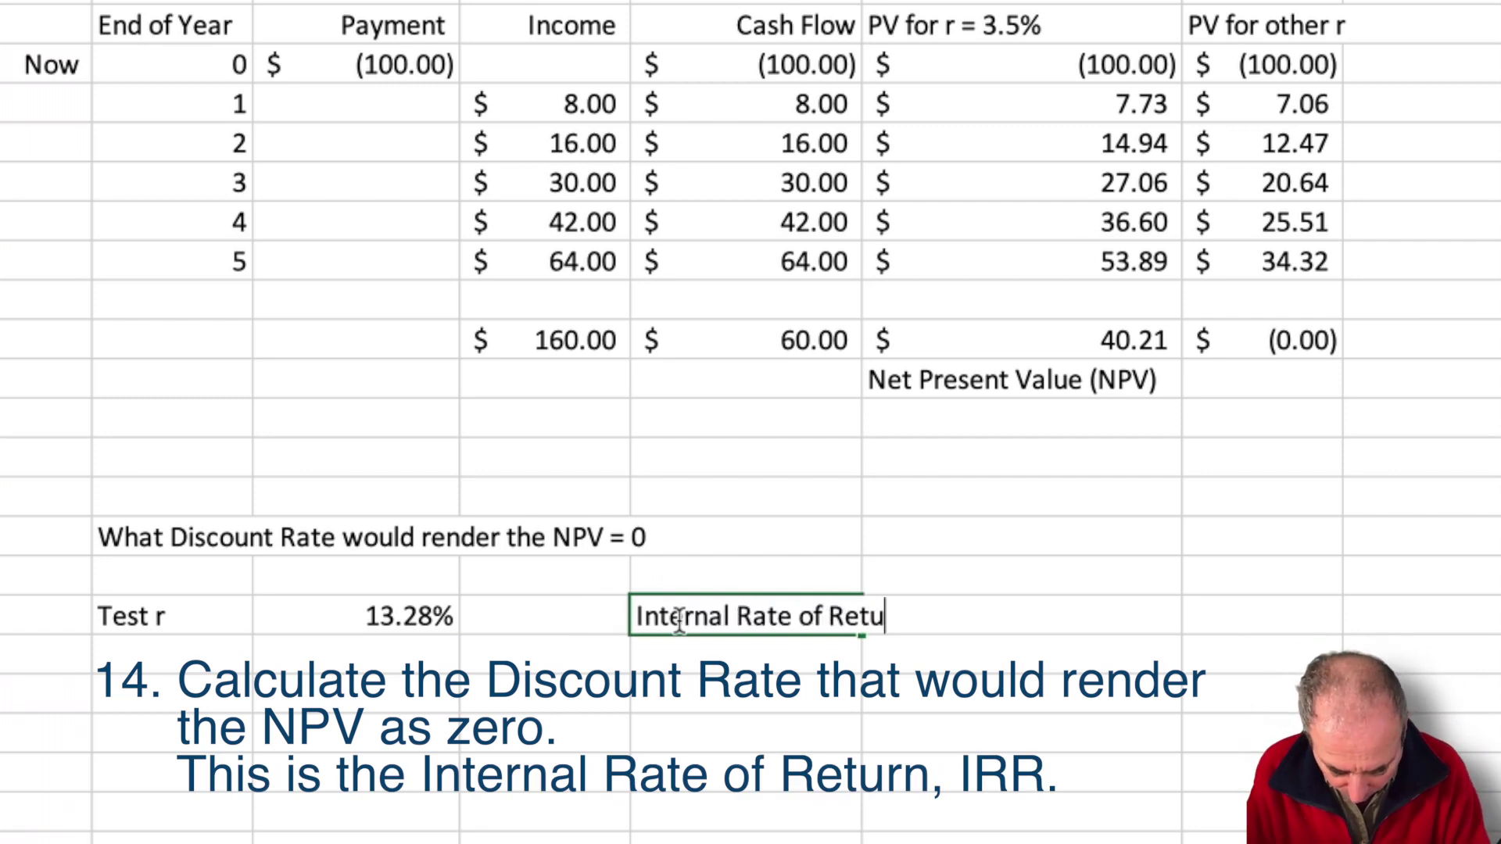
{"action": "key", "text": "Return"}
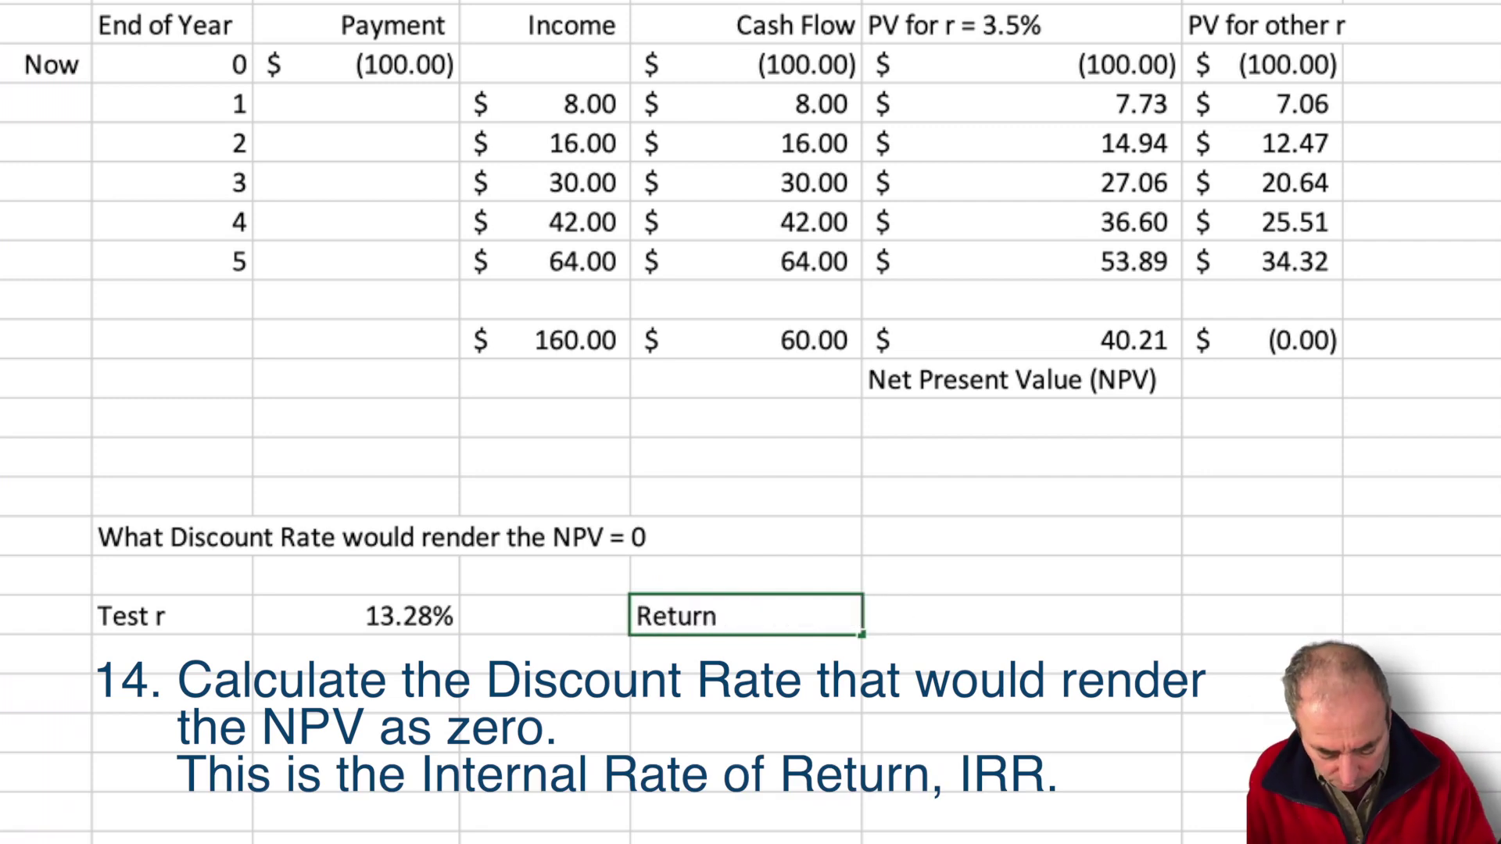
{"action": "type", "text": "(IRR)"}
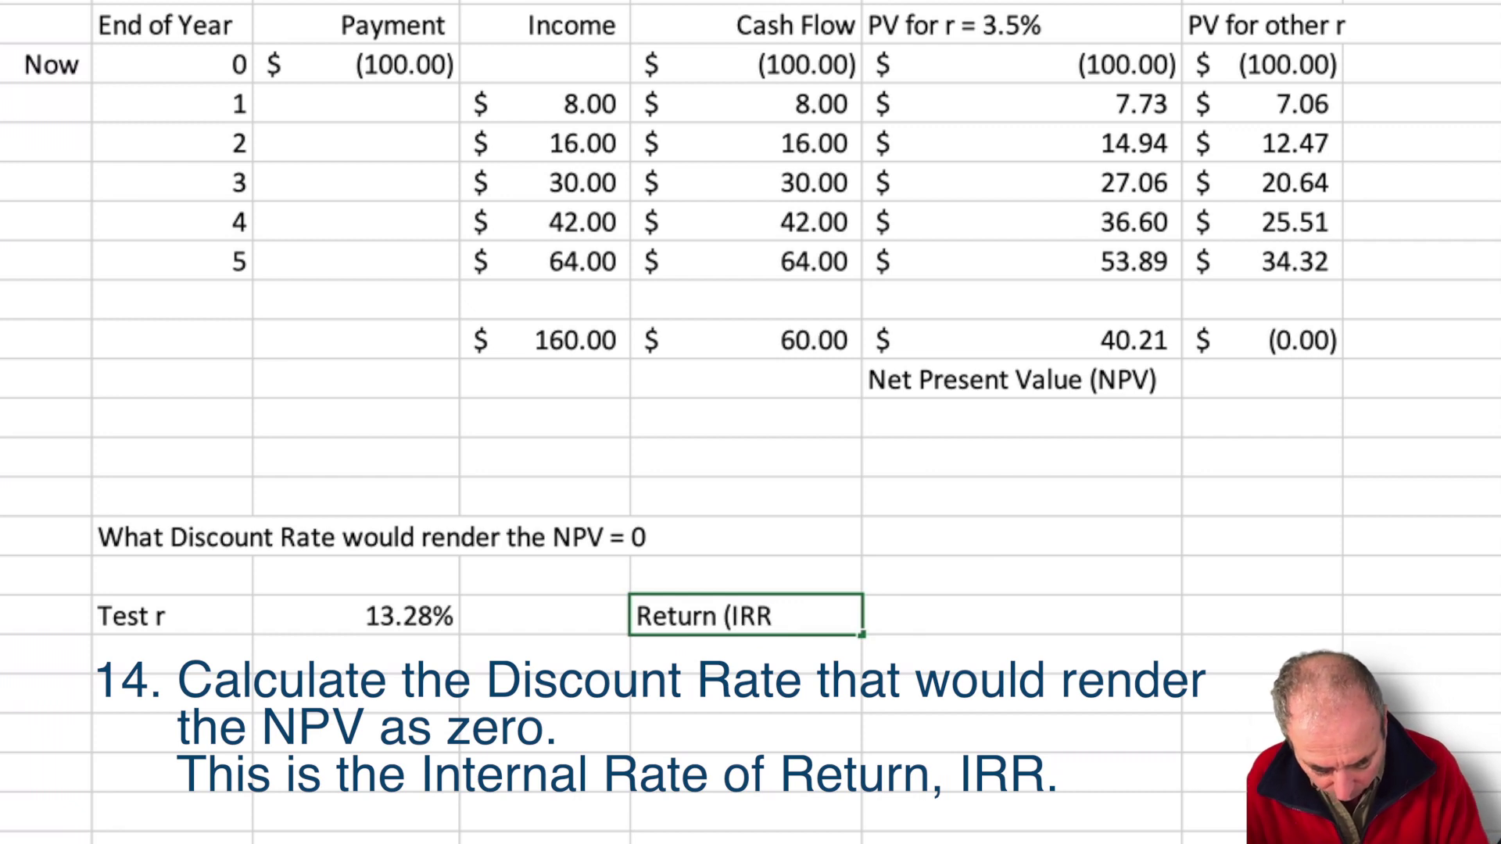
{"action": "key", "text": "Return"}
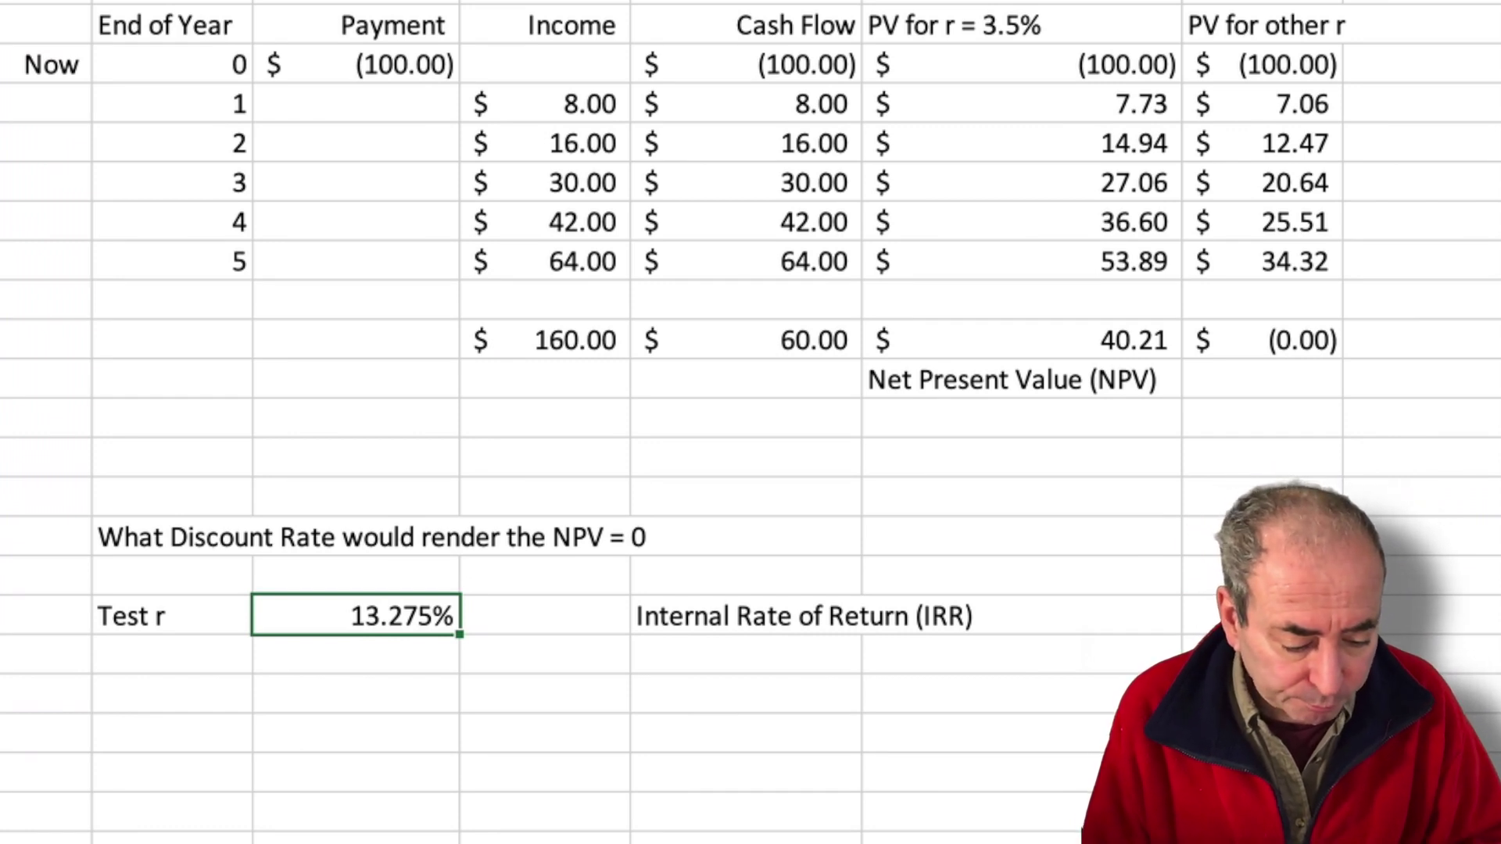
- Enter =IRR(F32:F37,0.05) in the IRR label's row under the "PV for other r" column
{"action": "left_click", "coordinate": [1266, 614]}
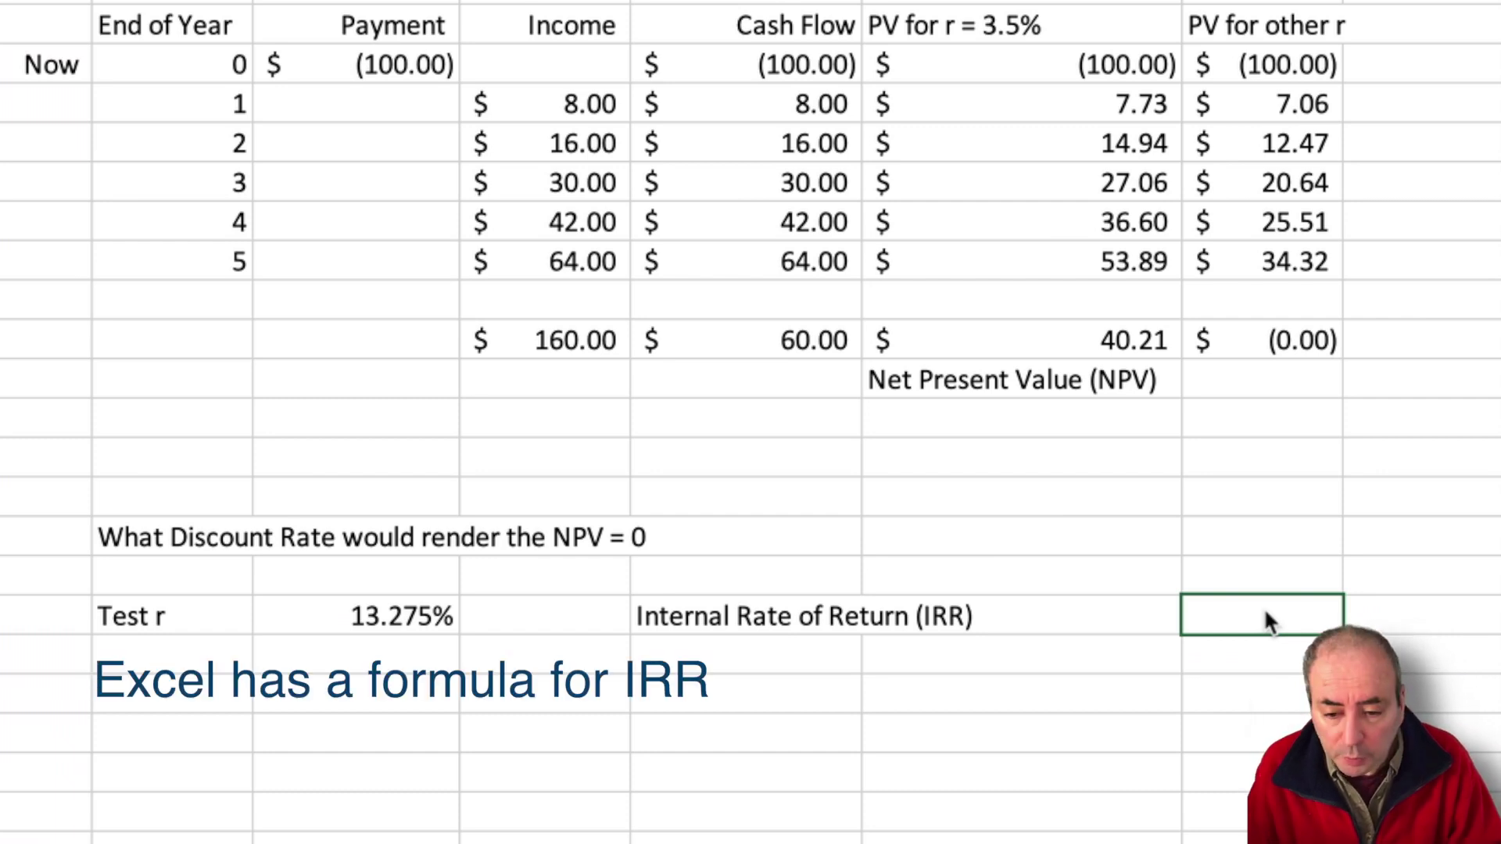
{"action": "type", "text": "=IRR"}
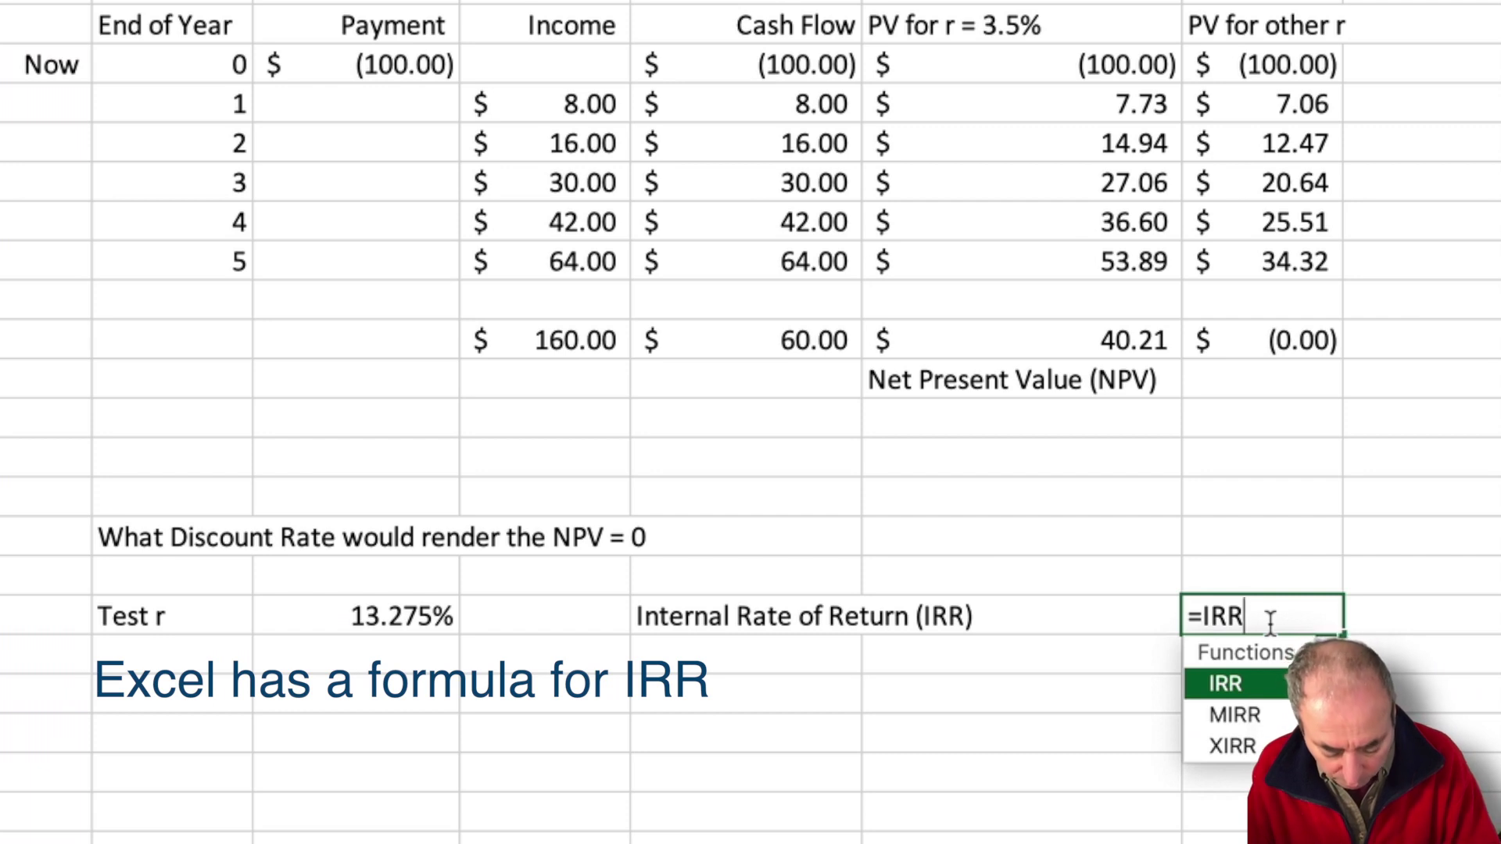
{"action": "type", "text": "("}
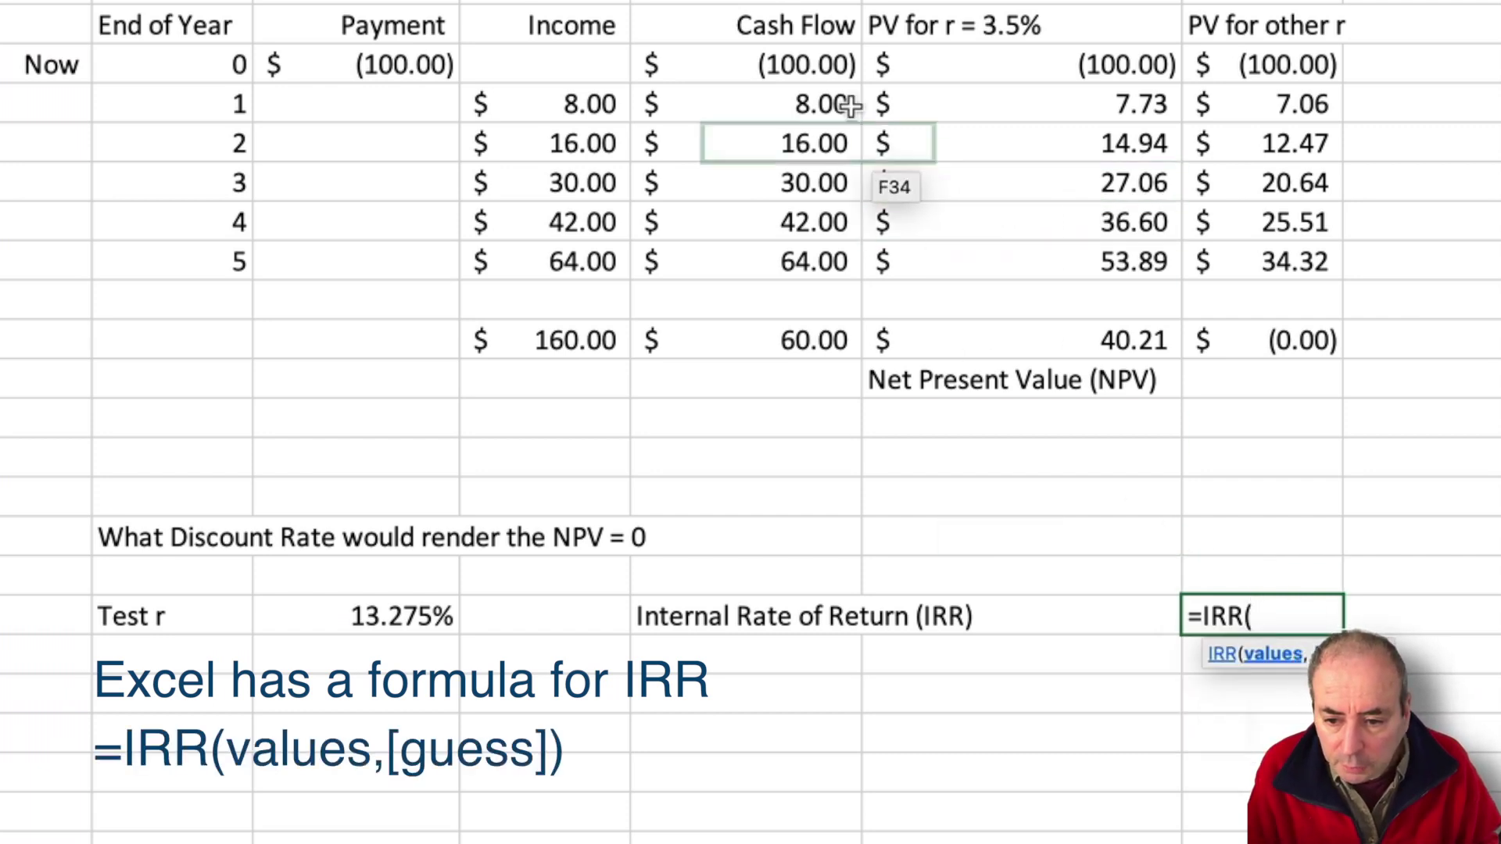
{"action": "left_click_drag", "start_coordinate": [818, 67], "coordinate": [824, 255]}
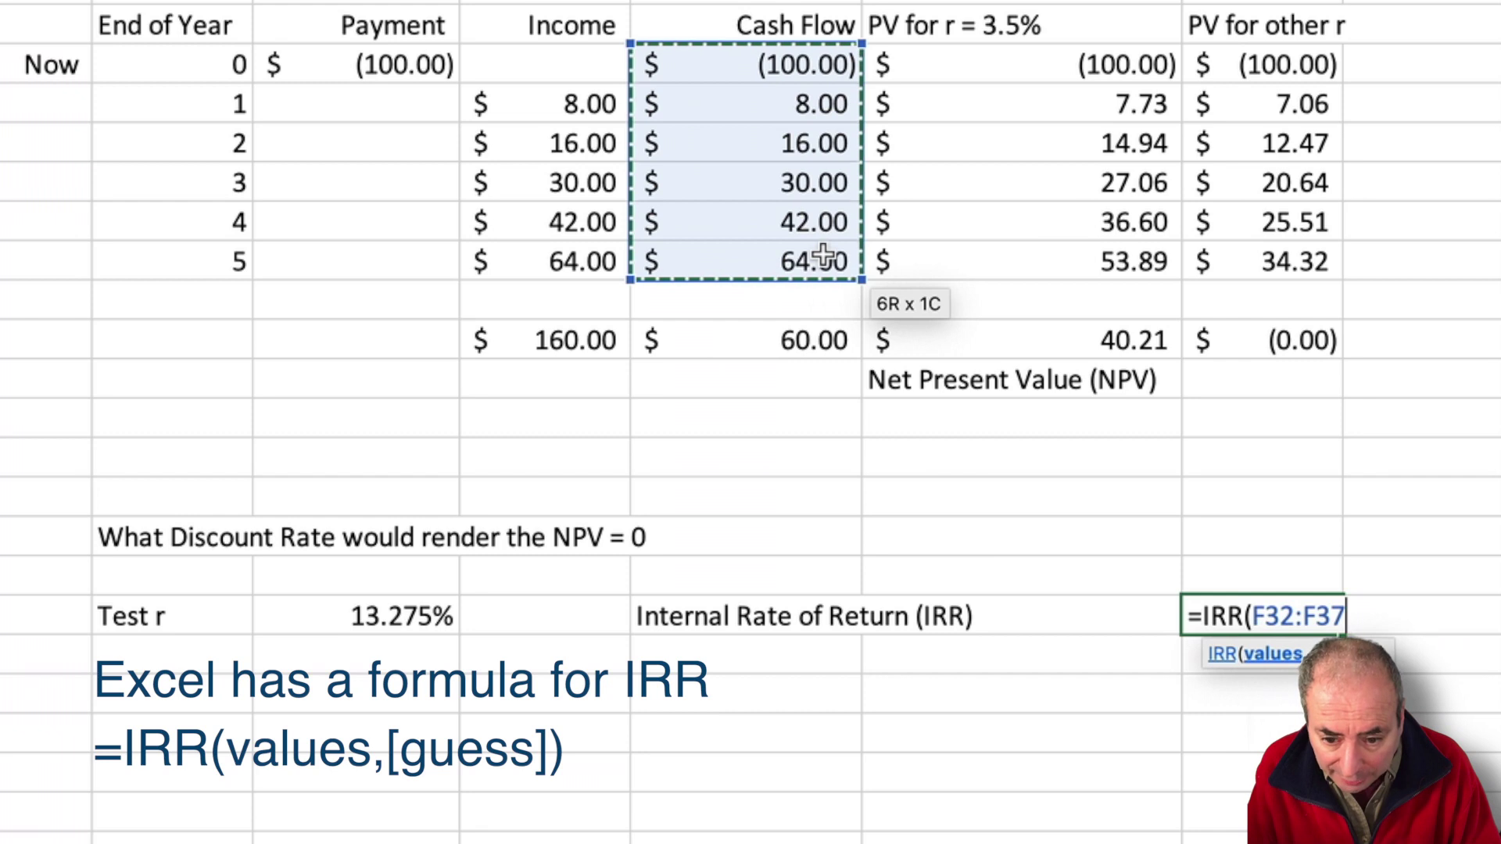
{"action": "type", "text": ",0."}
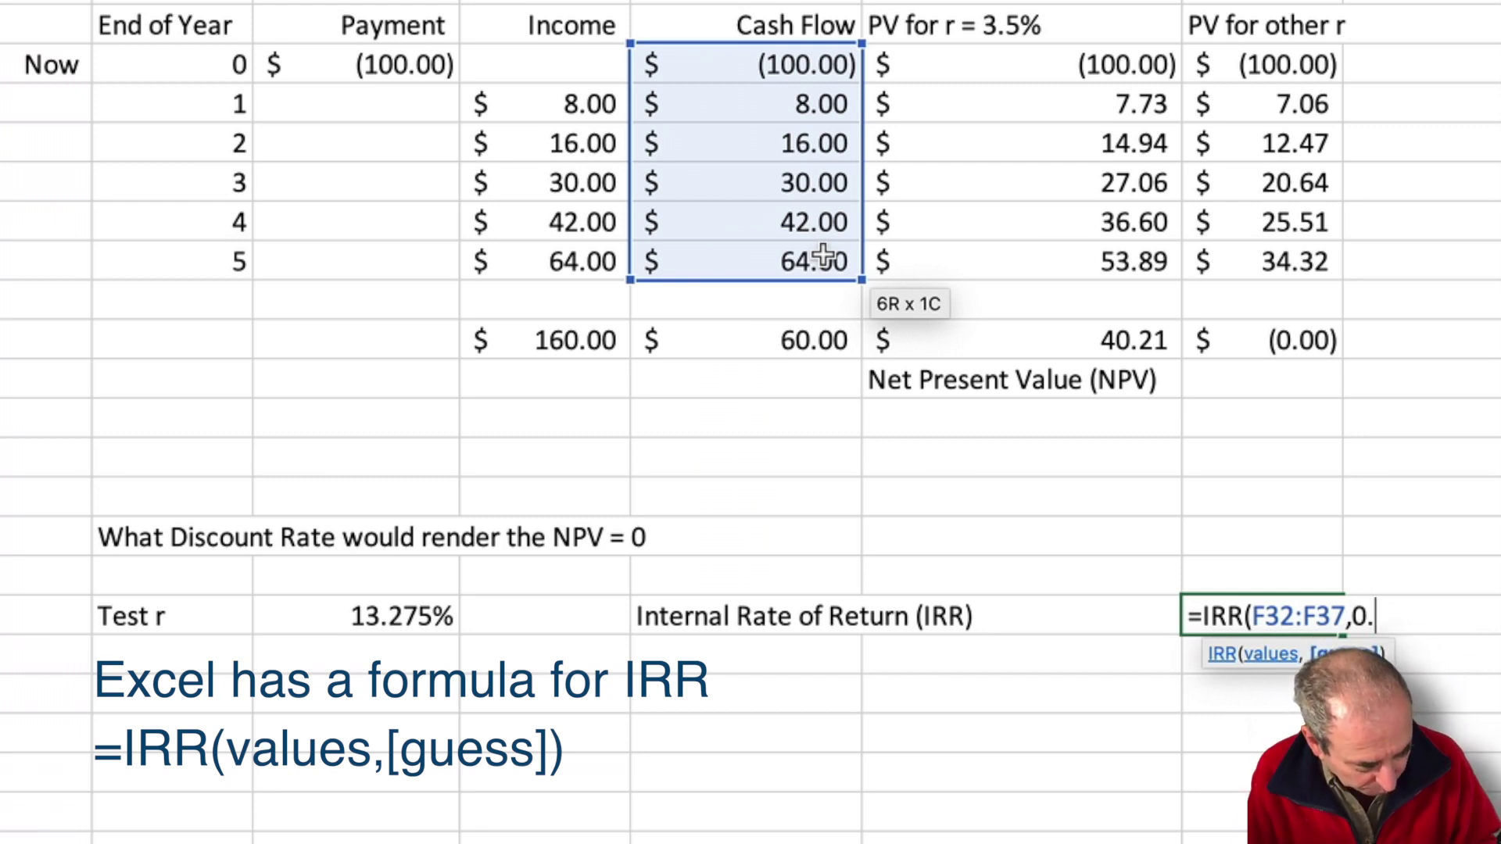
{"action": "type", "text": ")"}
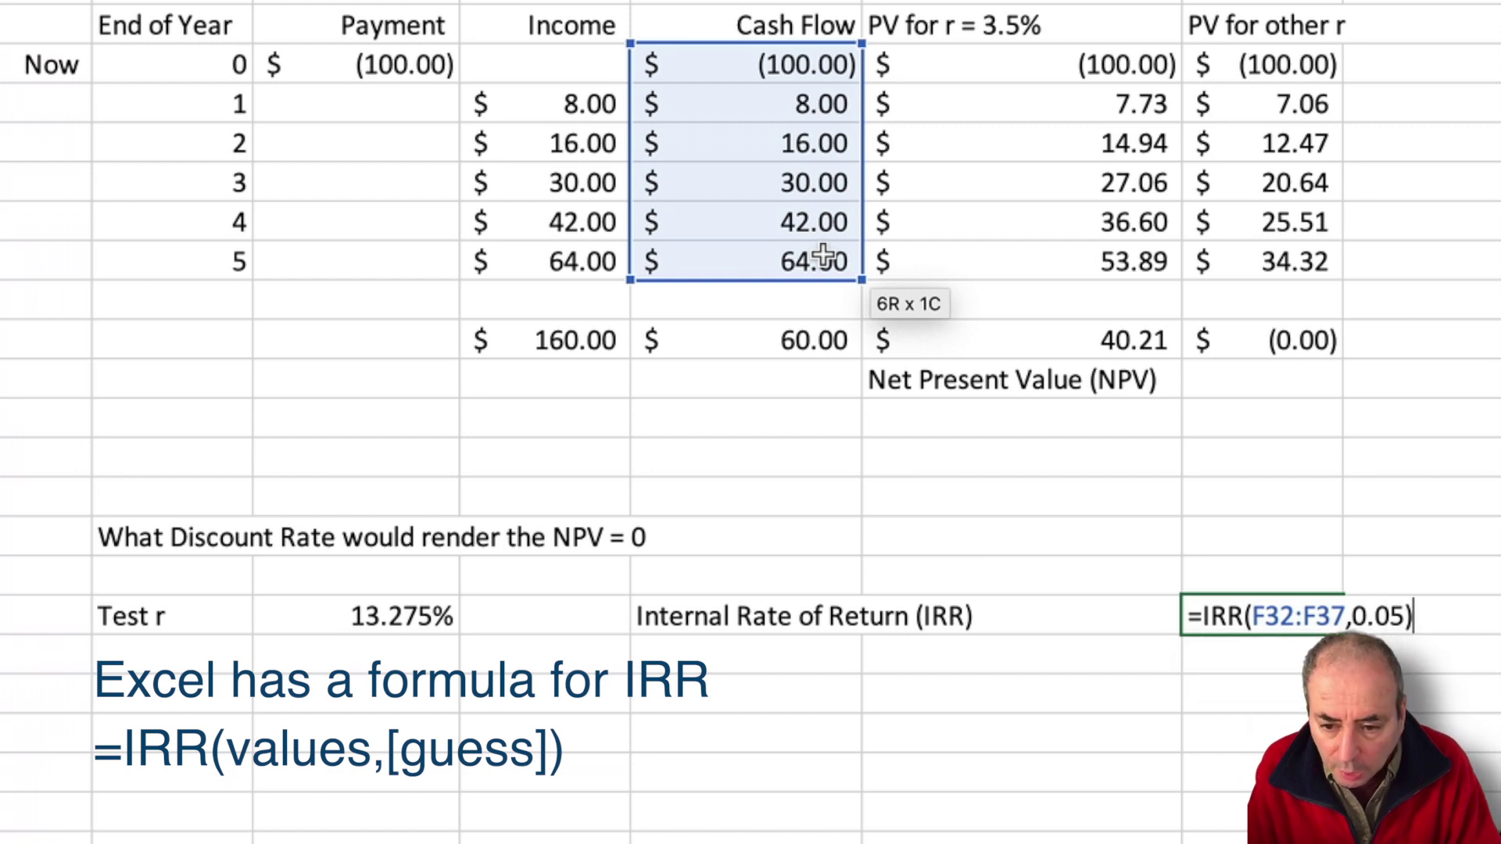
{"action": "key", "text": "Return"}
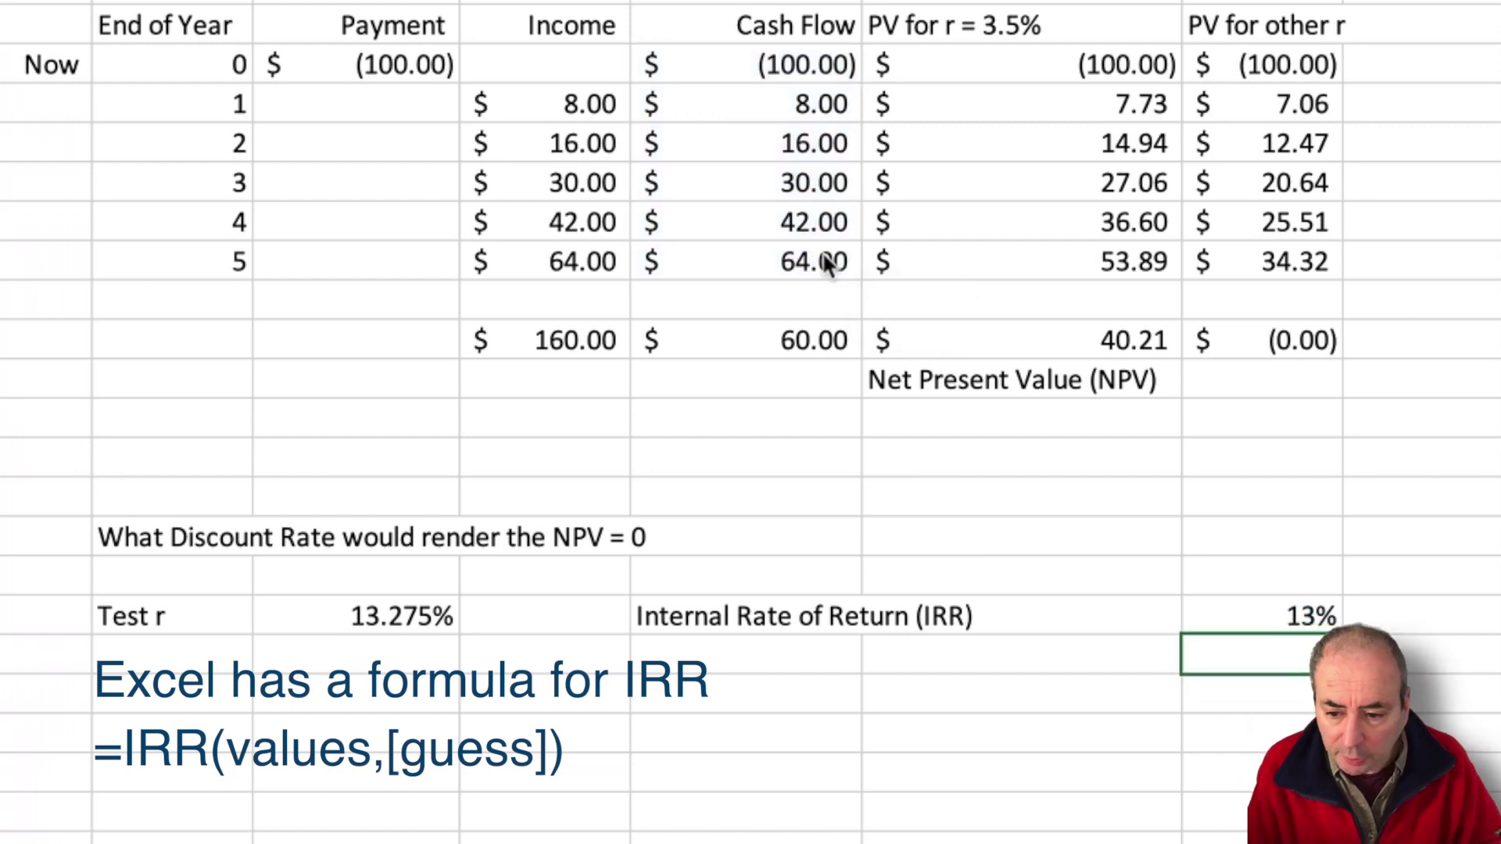
- Increase the precision of the calculated IRR to five decimal places
{"action": "left_click", "coordinate": [1320, 615]}
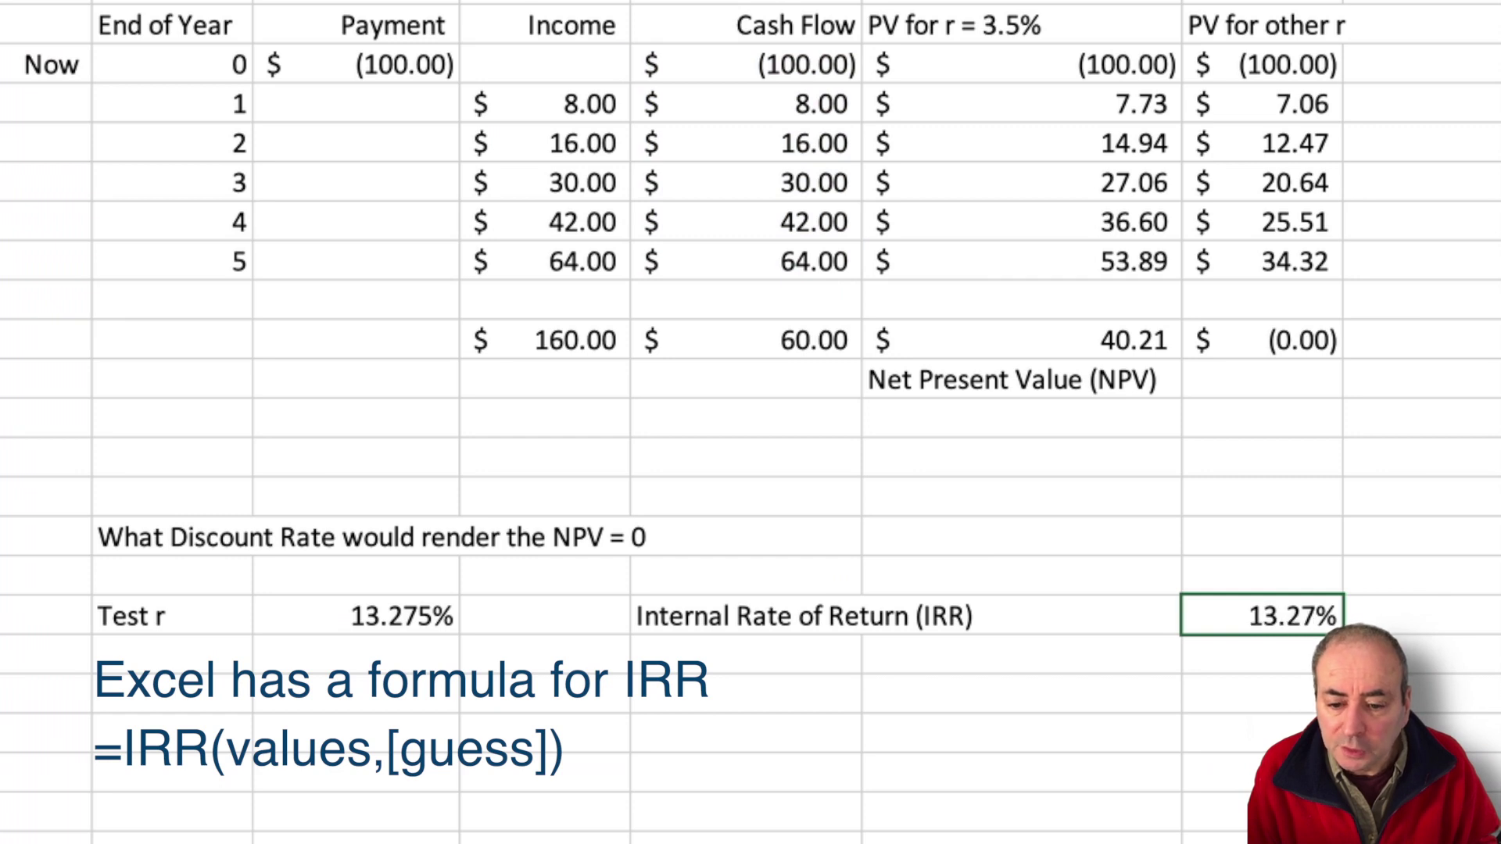
{"action": "key", "text": "alt+h"}
{"action": "key", "text": "0"}
{"action": "key", "text": "alt+h"}
{"action": "key", "text": "0"}
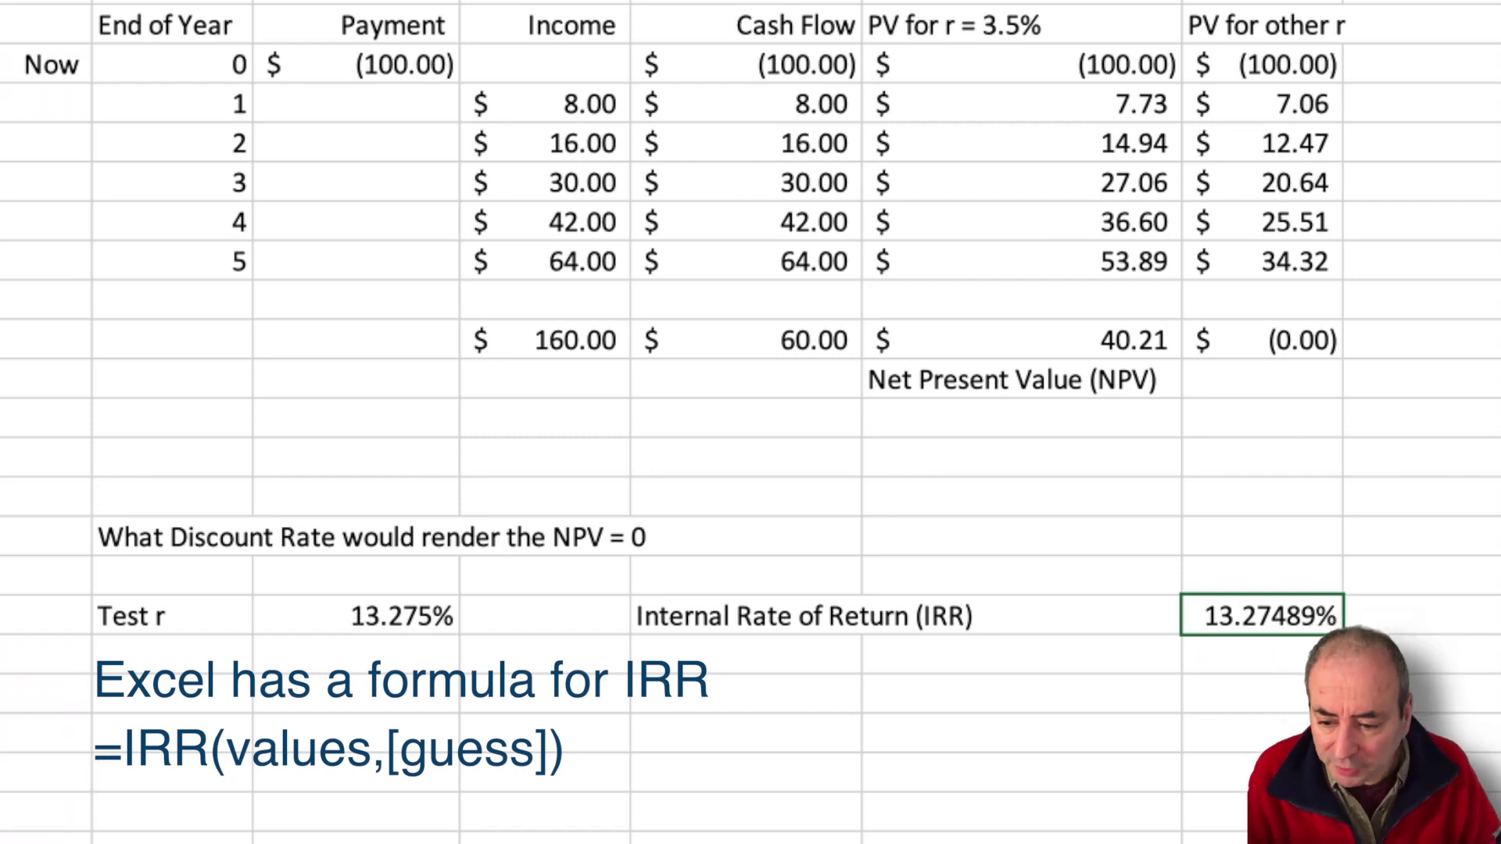
- Refine the Test r rate to match the calculated IRR and check the total of the "PV for other r" column
{"action": "left_click", "coordinate": [395, 614]}
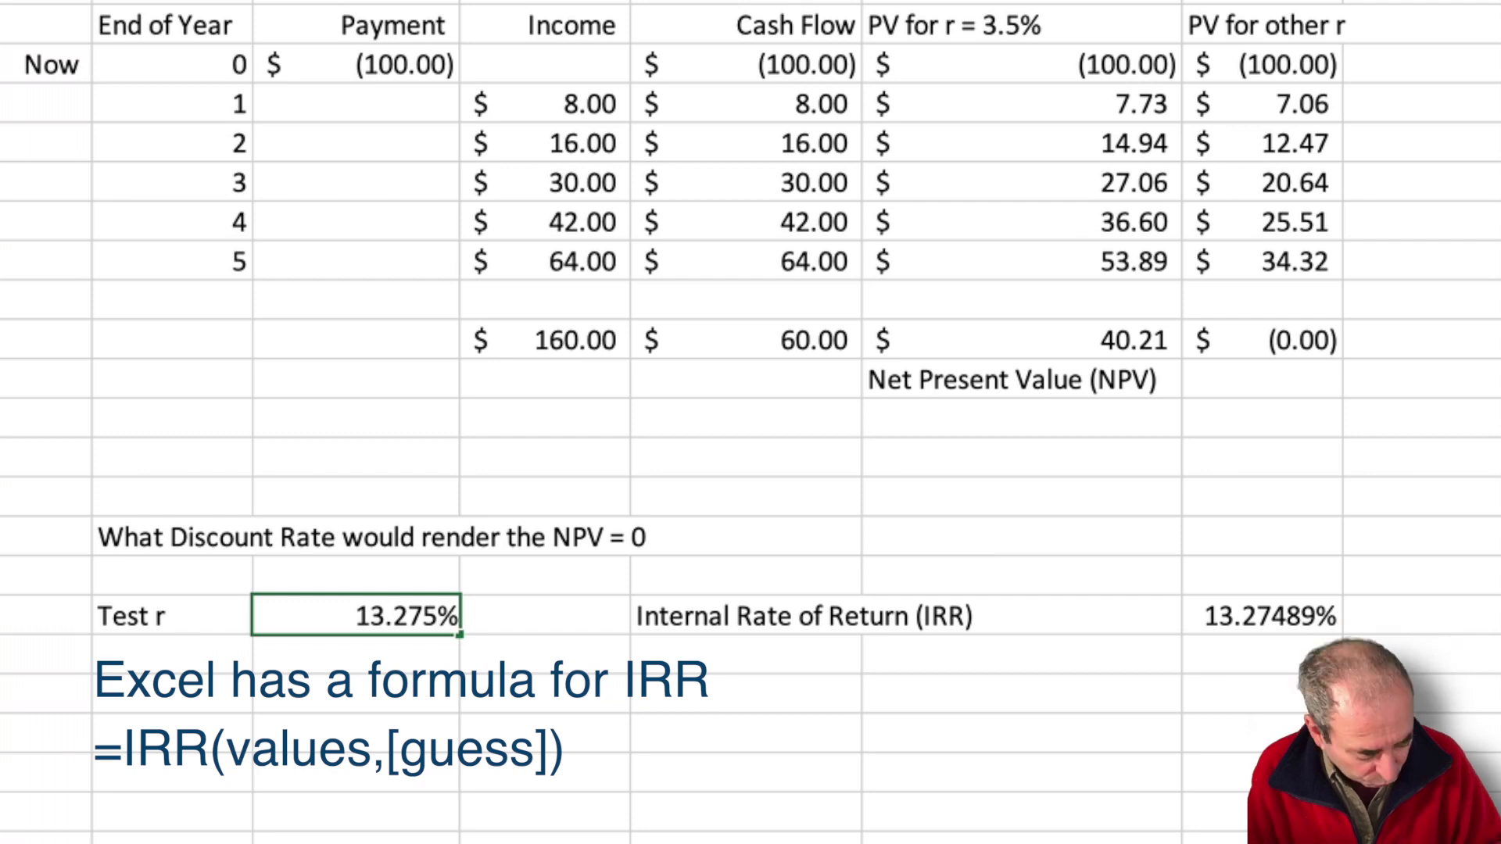
{"action": "key", "text": "Return"}
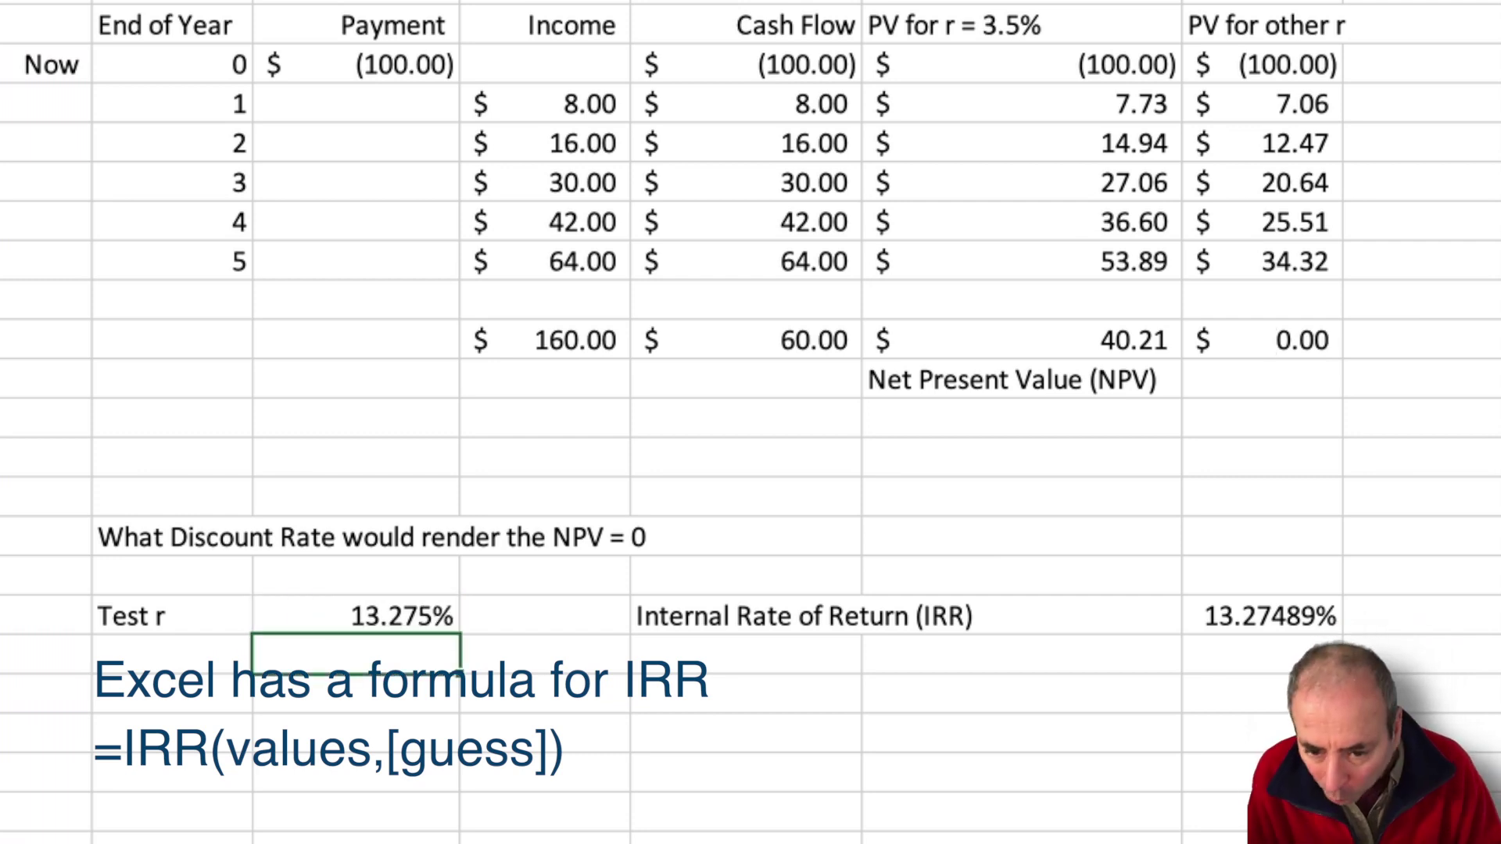
{"action": "left_click", "coordinate": [1224, 369]}
{"action": "left_click", "coordinate": [1218, 340]}
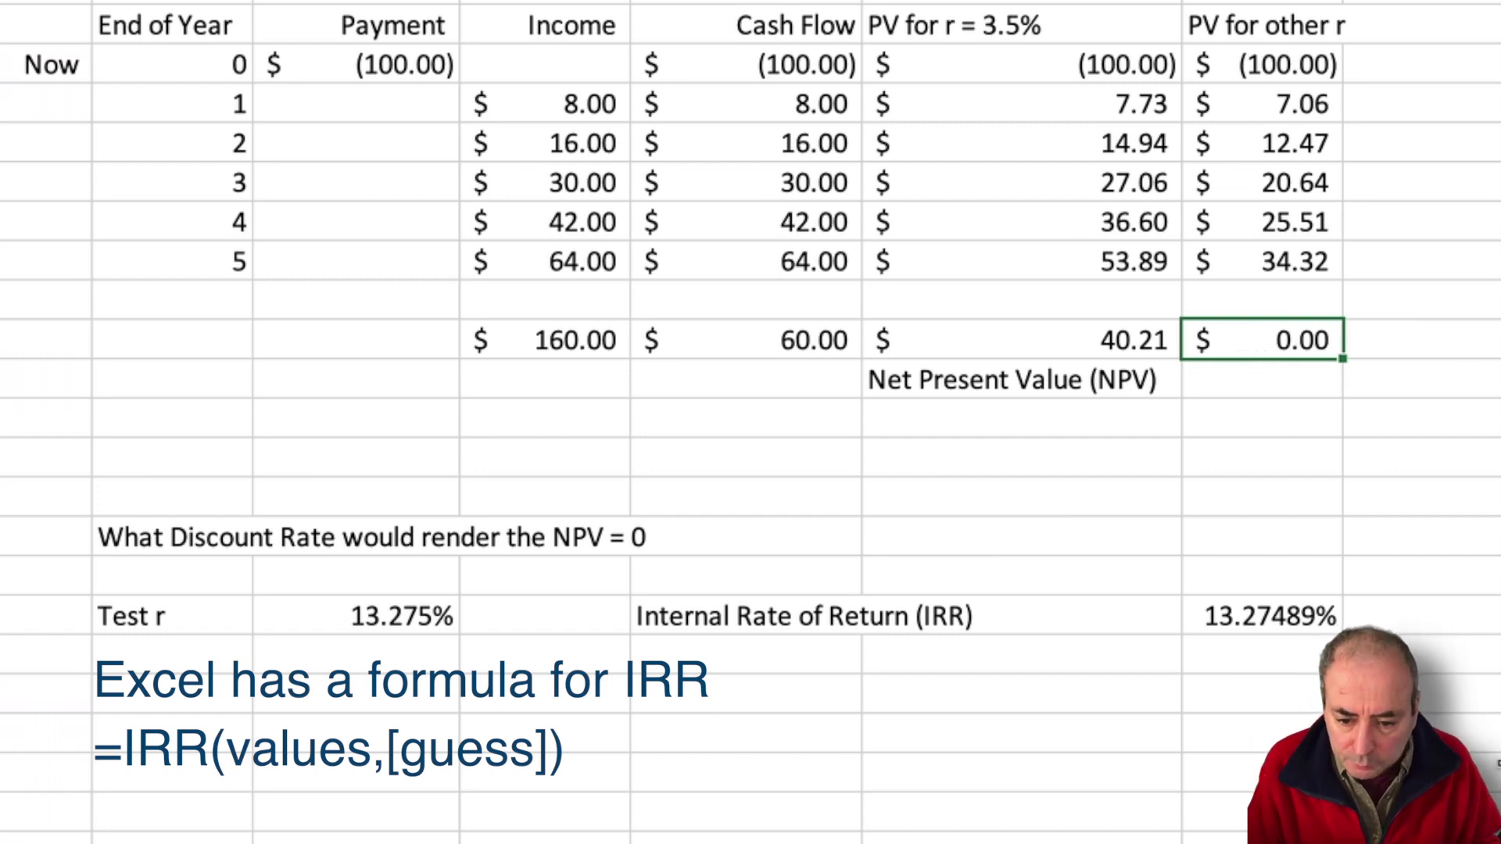
- Format the cash flow table with a light yellow bordered header, a line below year 5 and a bold totals row with a double bottom border
{"action": "left_click", "coordinate": [1122, 638]}
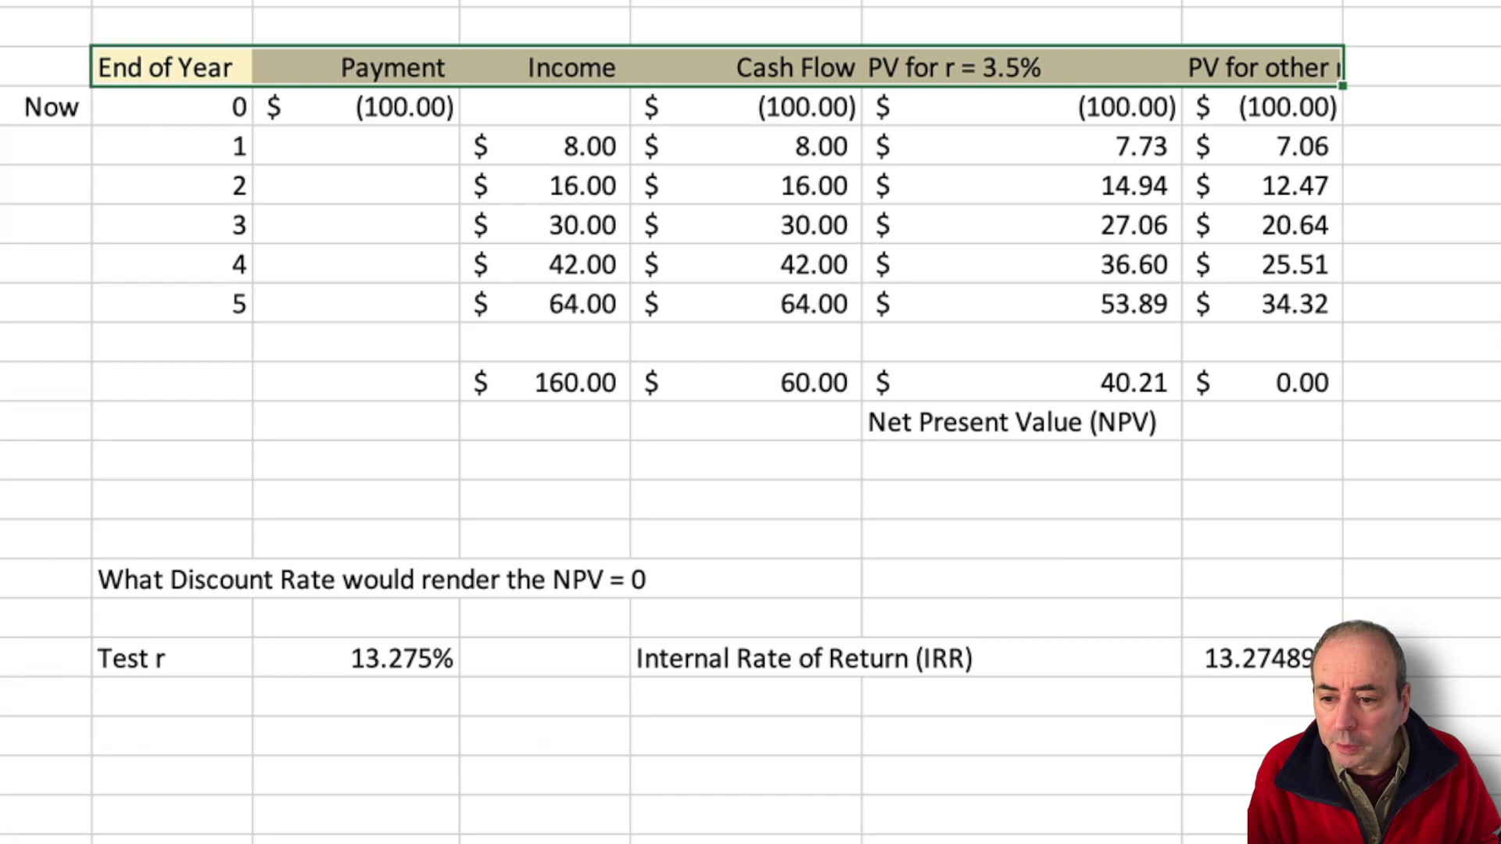
{"action": "mouse_move", "coordinate": [227, 306]}
{"action": "left_mouse_down"}
{"action": "mouse_move", "coordinate": [1139, 268]}
{"action": "mouse_move", "coordinate": [1213, 298]}
{"action": "left_mouse_up"}
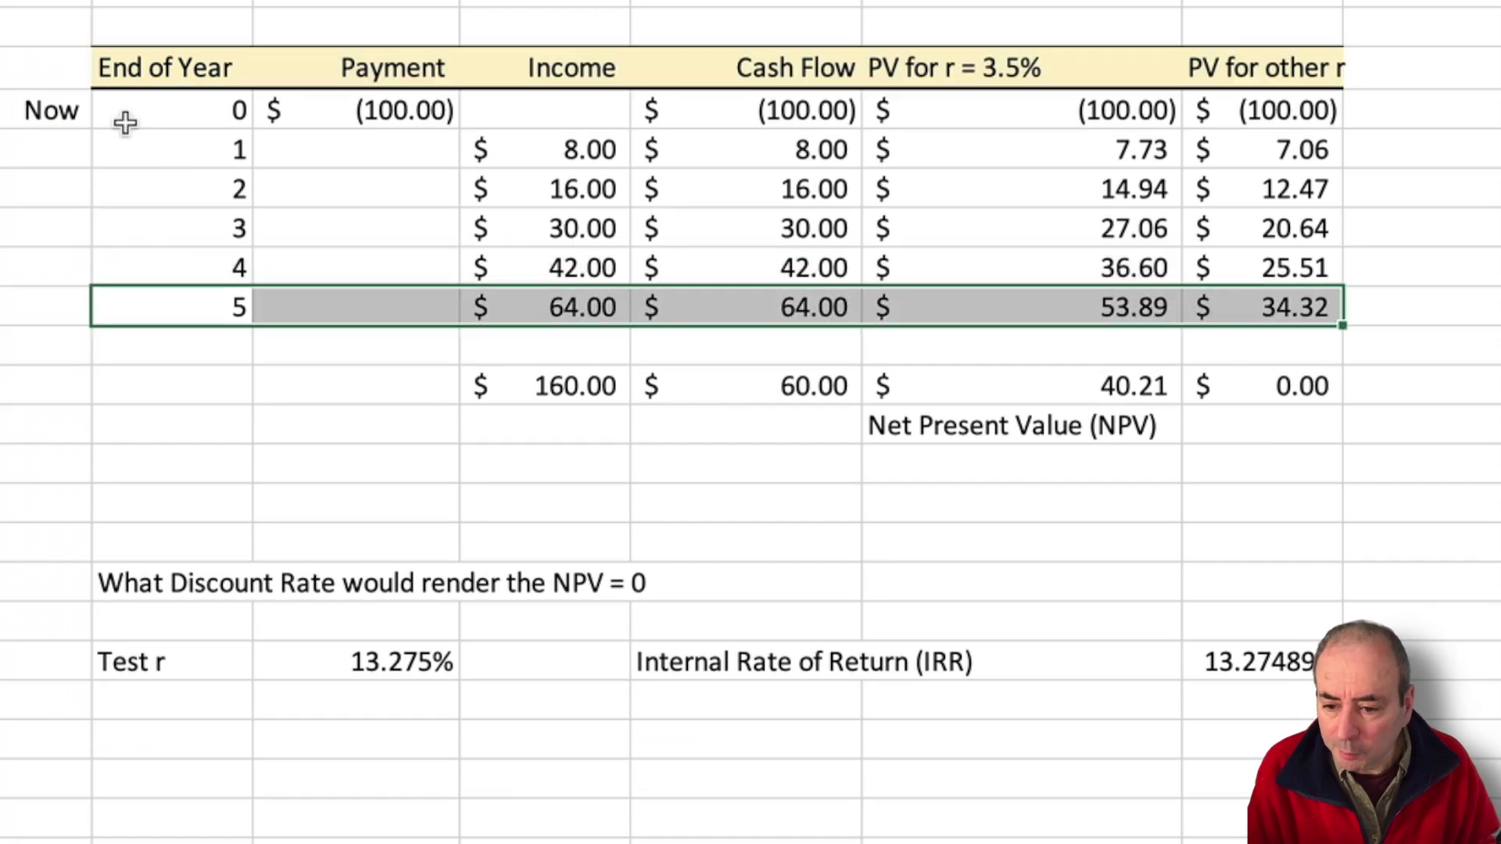
{"action": "mouse_move", "coordinate": [138, 375]}
{"action": "left_mouse_down"}
{"action": "mouse_move", "coordinate": [977, 369]}
{"action": "mouse_move", "coordinate": [1258, 389]}
{"action": "left_mouse_up"}
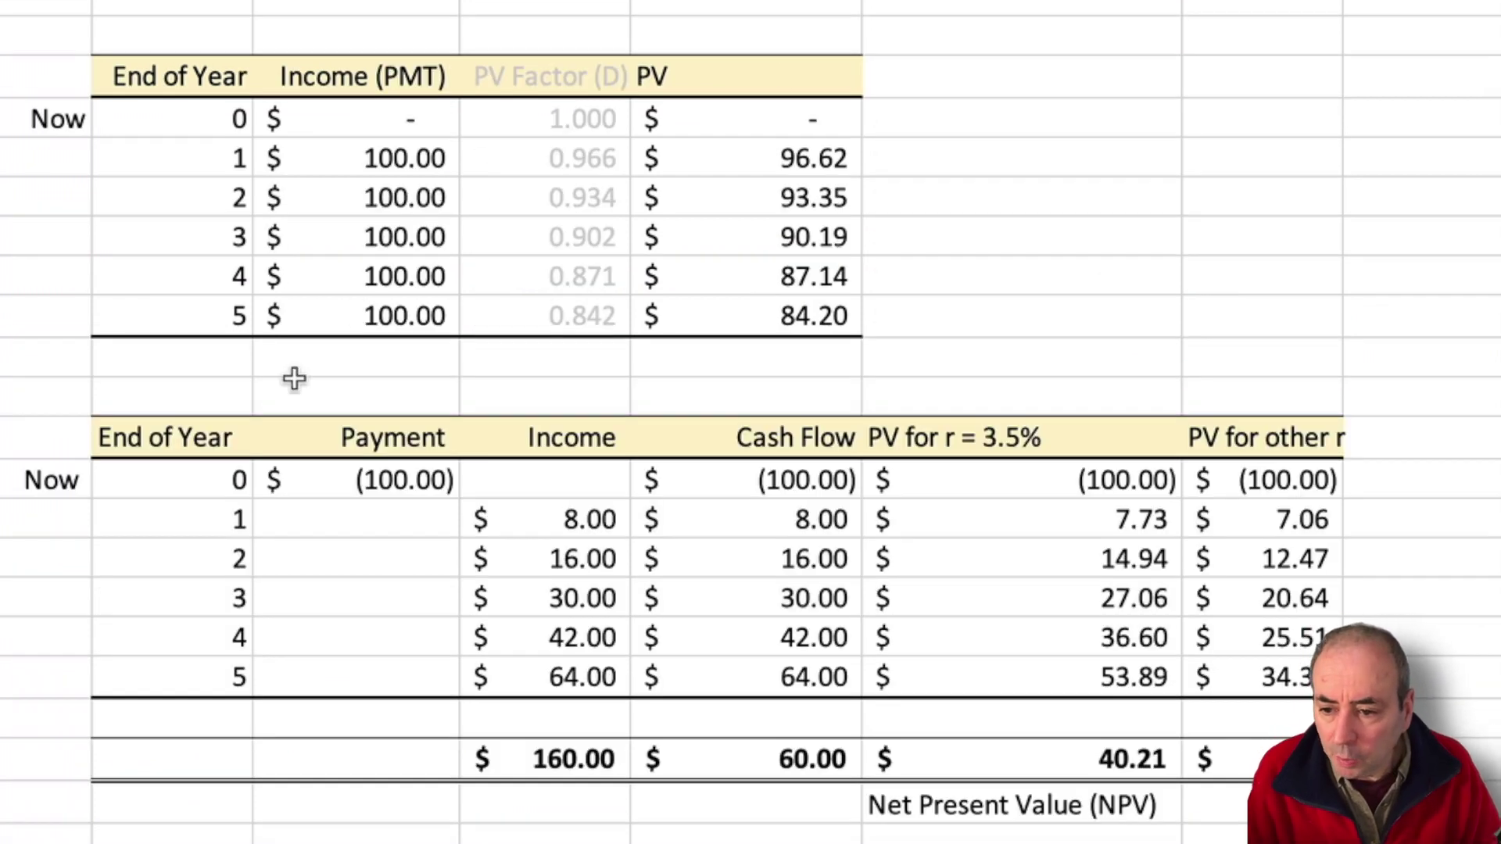
- Insert two blank rows below the Income (PMT) table and give its totals row a top and double bottom border
{"action": "left_click", "coordinate": [8, 357]}
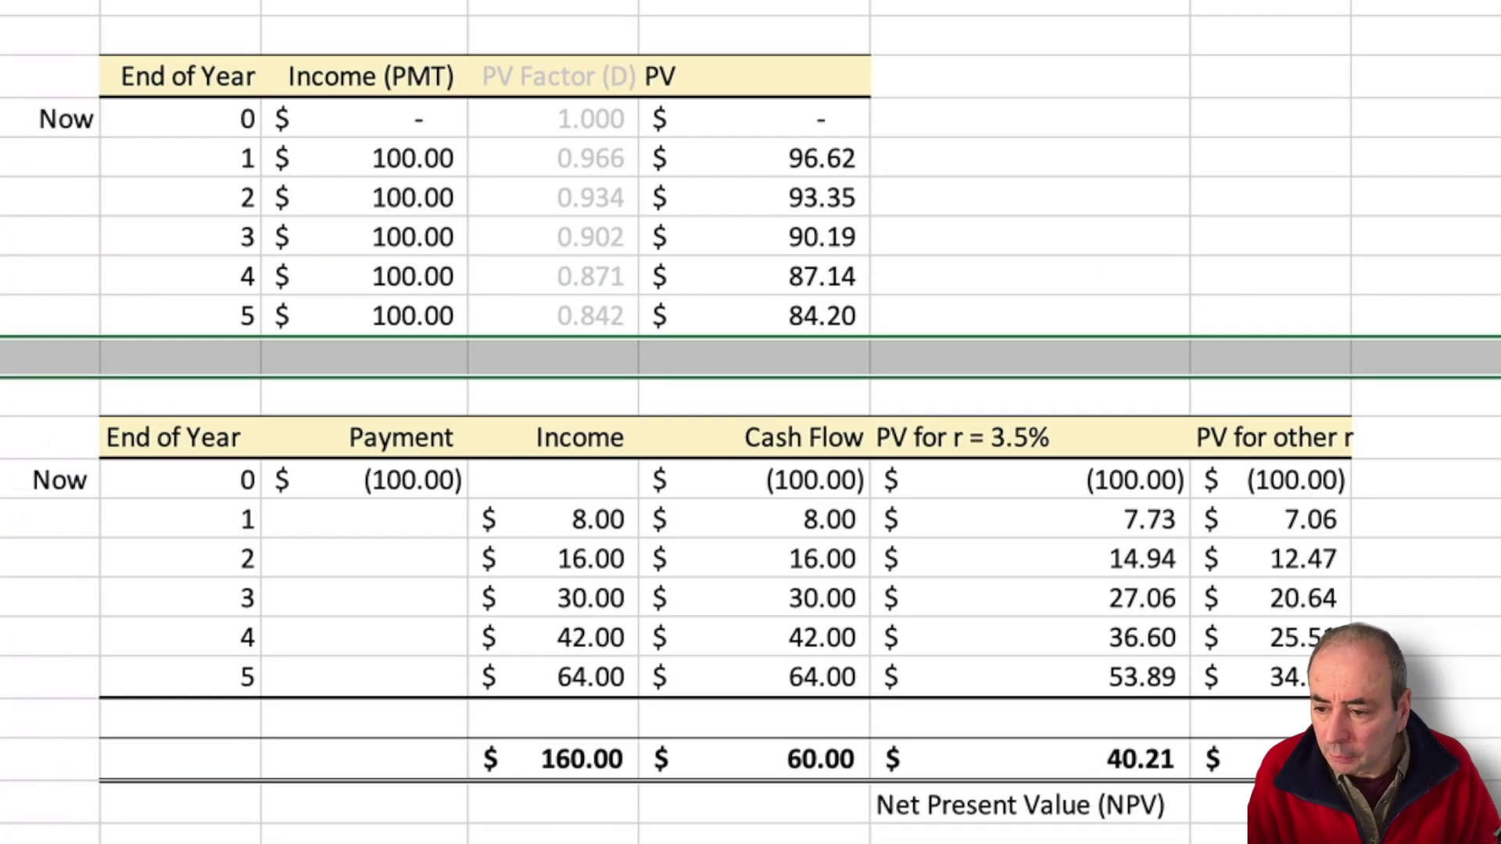
{"action": "key", "text": "ctrl+shift+plus"}
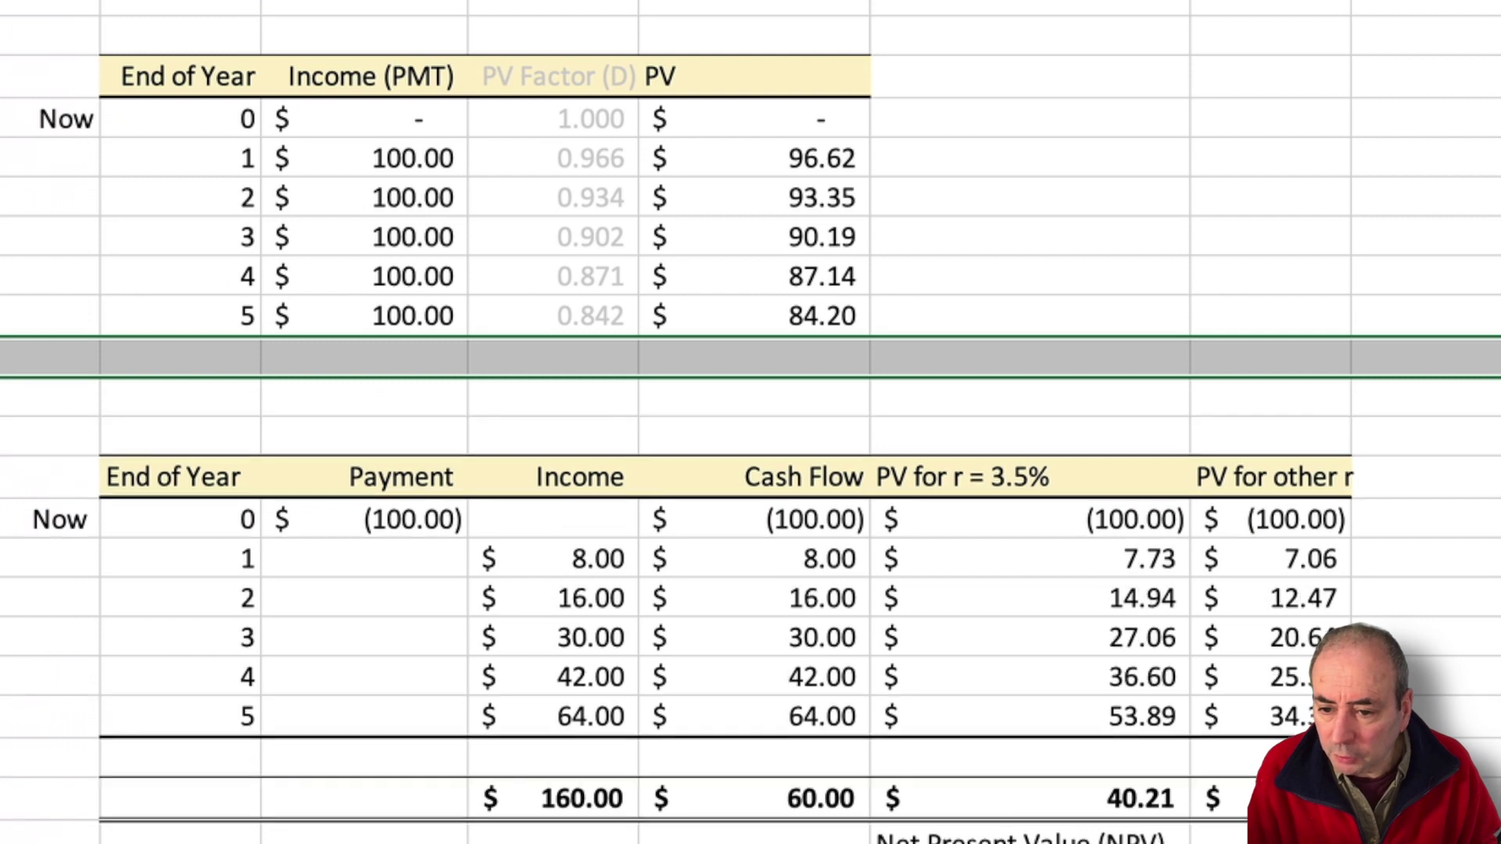
{"action": "key", "text": "ctrl+shift+plus"}
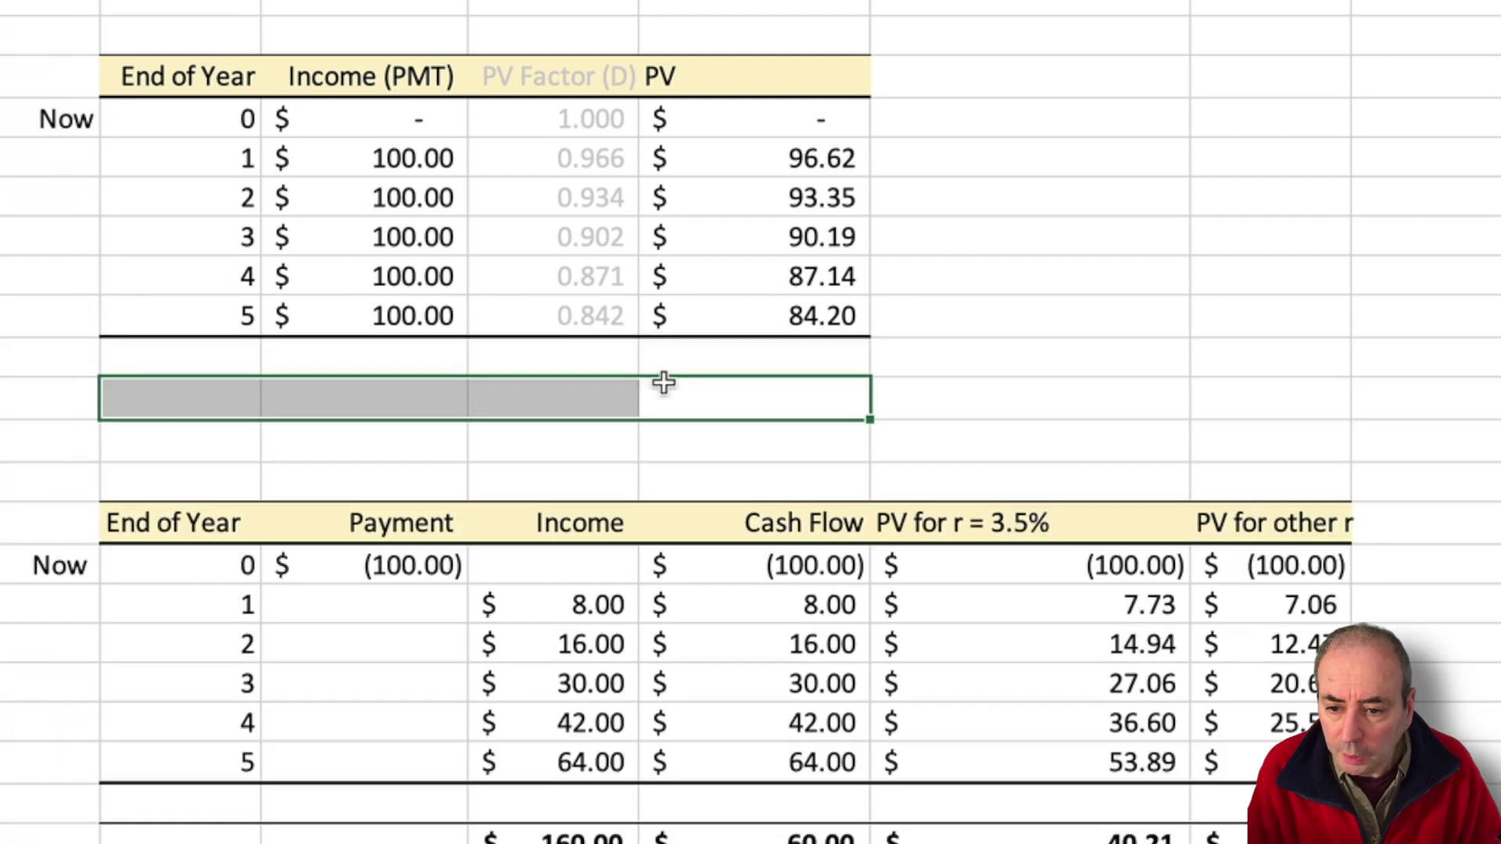
- Total the PV column of the Income (PMT) table with =SUM(F23:F29) in its totals row
{"action": "left_click", "coordinate": [677, 389]}
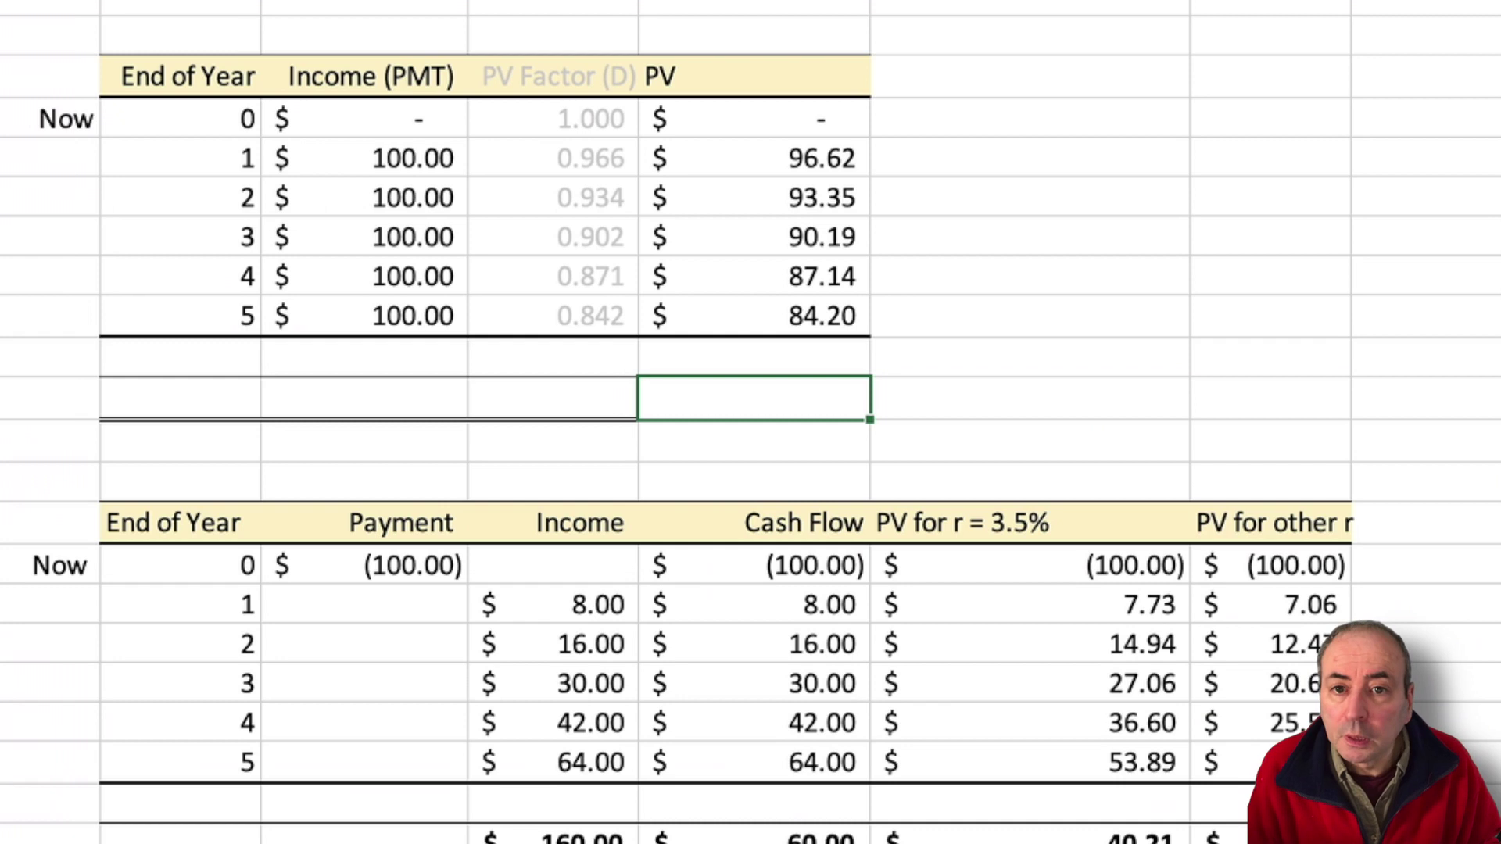
{"action": "key", "text": "alt+equal"}
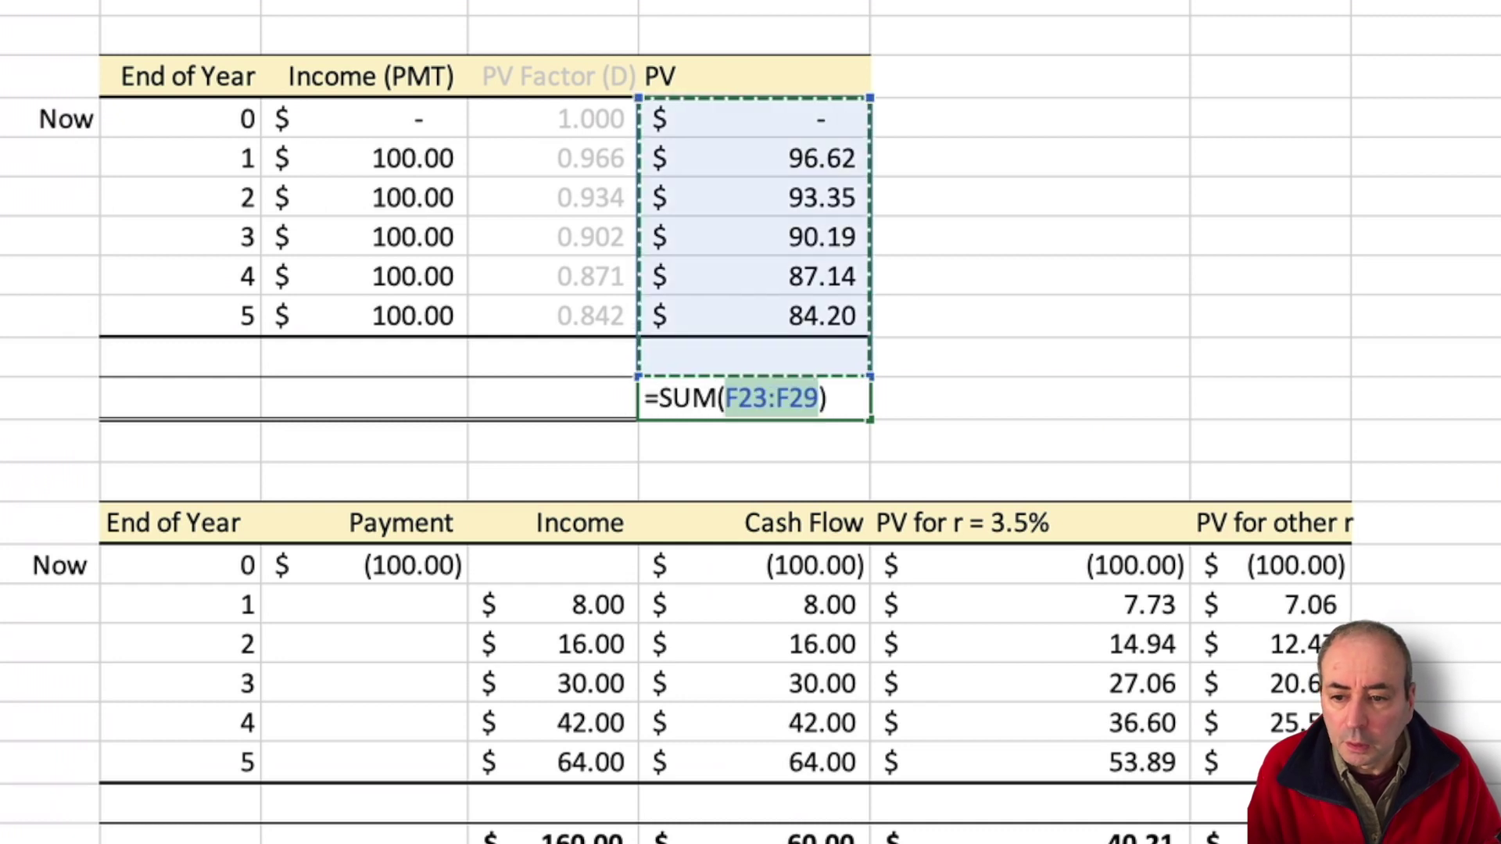
{"action": "key", "text": "Return"}
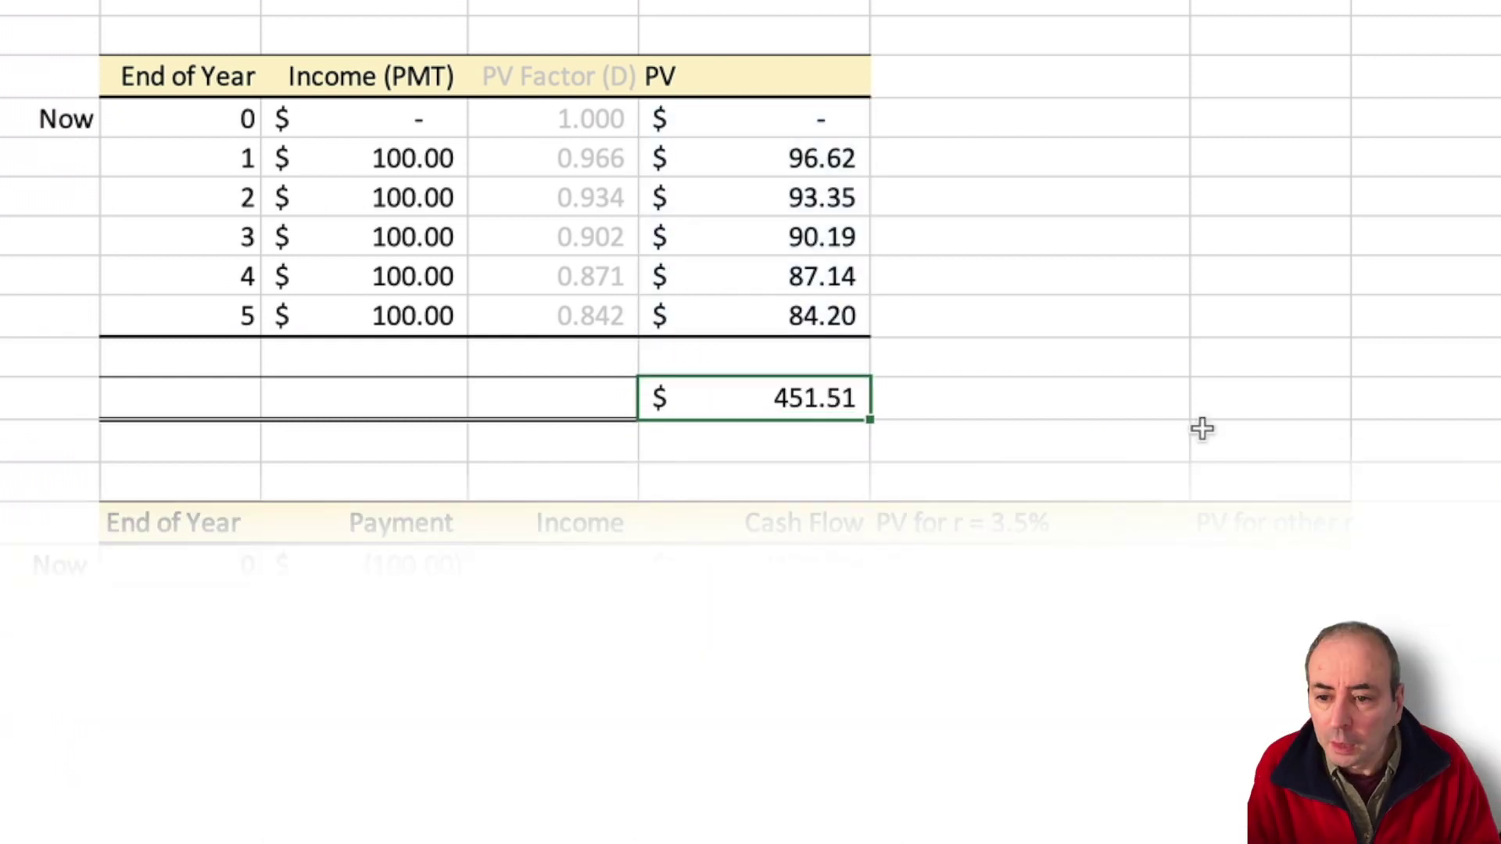